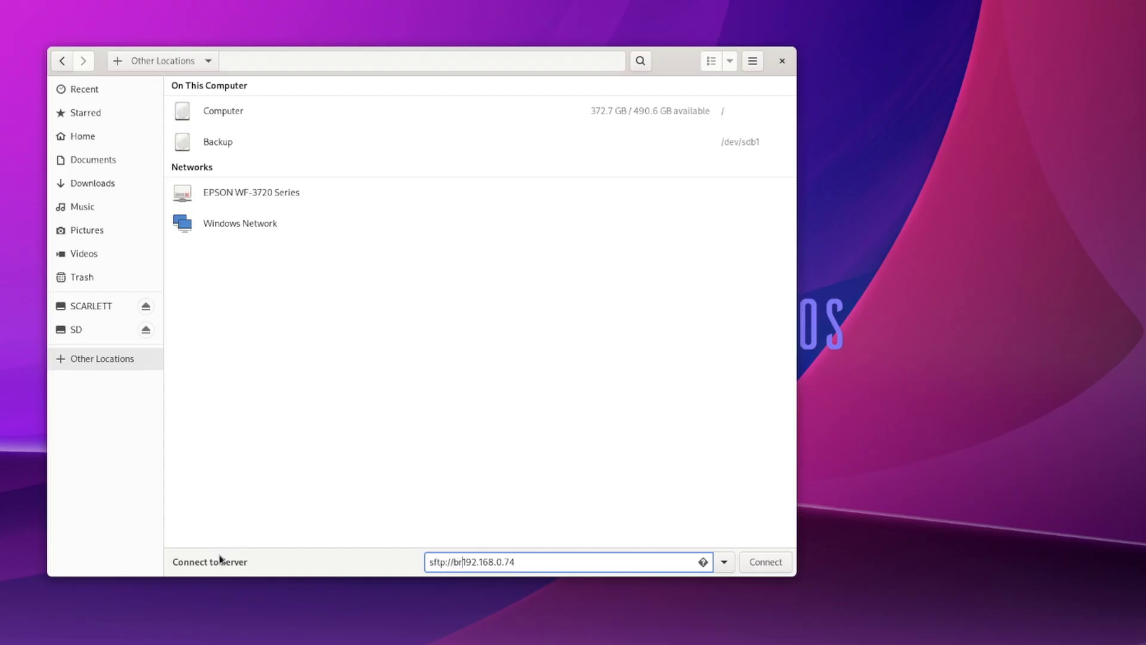
# - Connect to the NAS at 192.168.0.74 over SFTP, log in with the saved password, and check the home folder
pyautogui.write('andon@192.168.0.74')
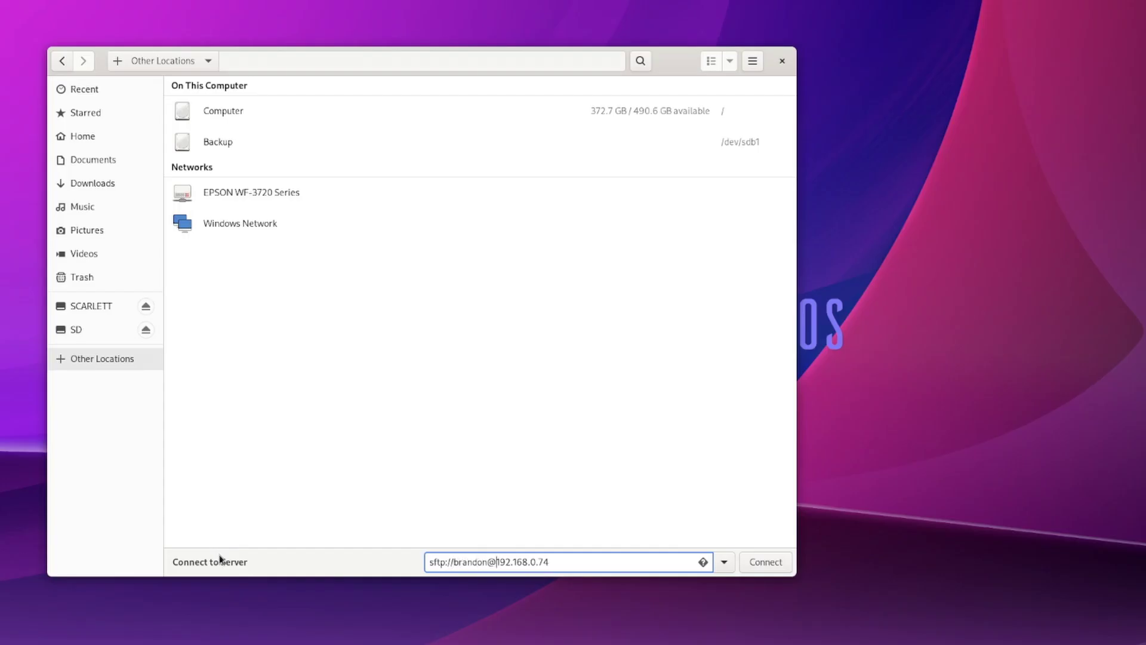
pyautogui.press('Return')
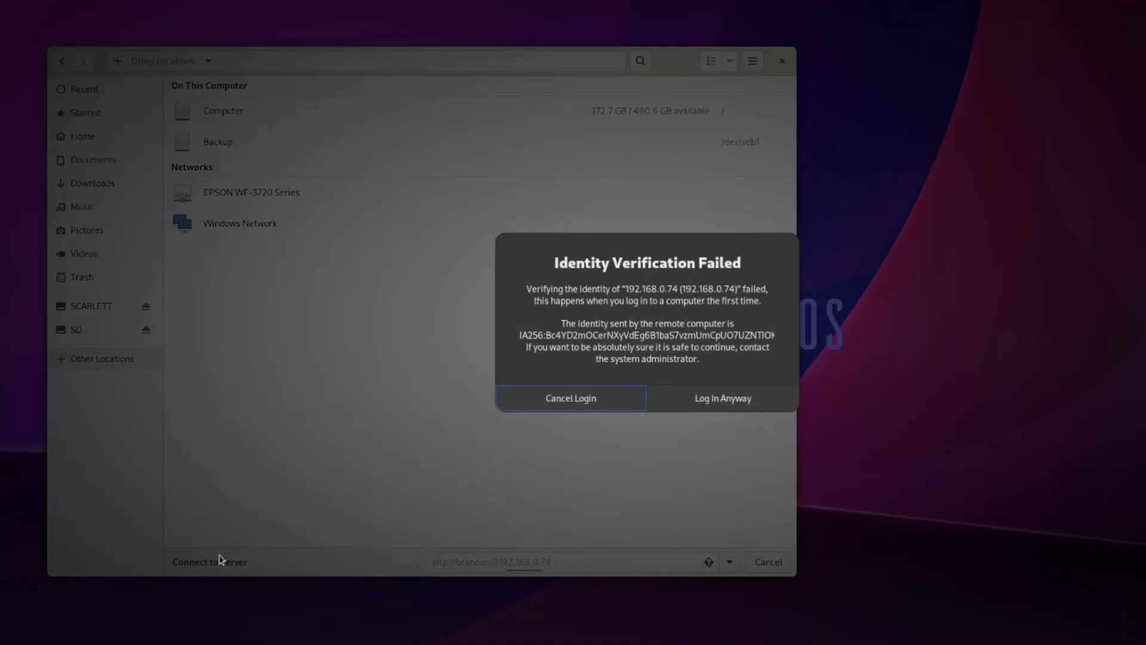
pyautogui.press('Return')
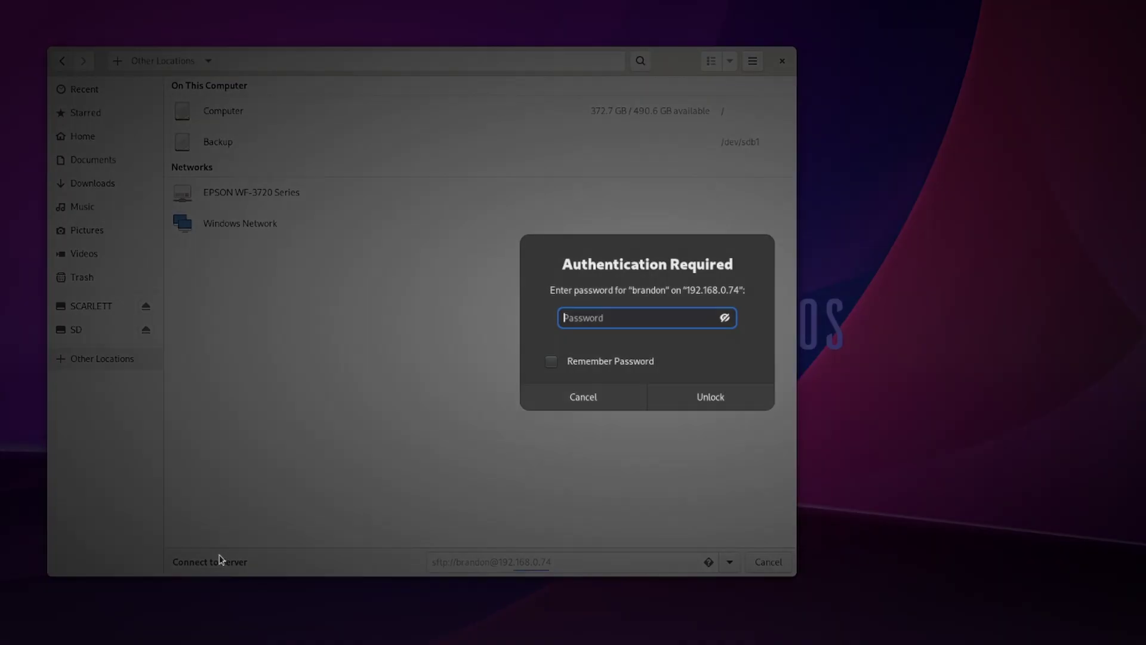
pyautogui.hotkey('ctrl', 'v')
pyautogui.click(551, 361)
pyautogui.click(711, 398)
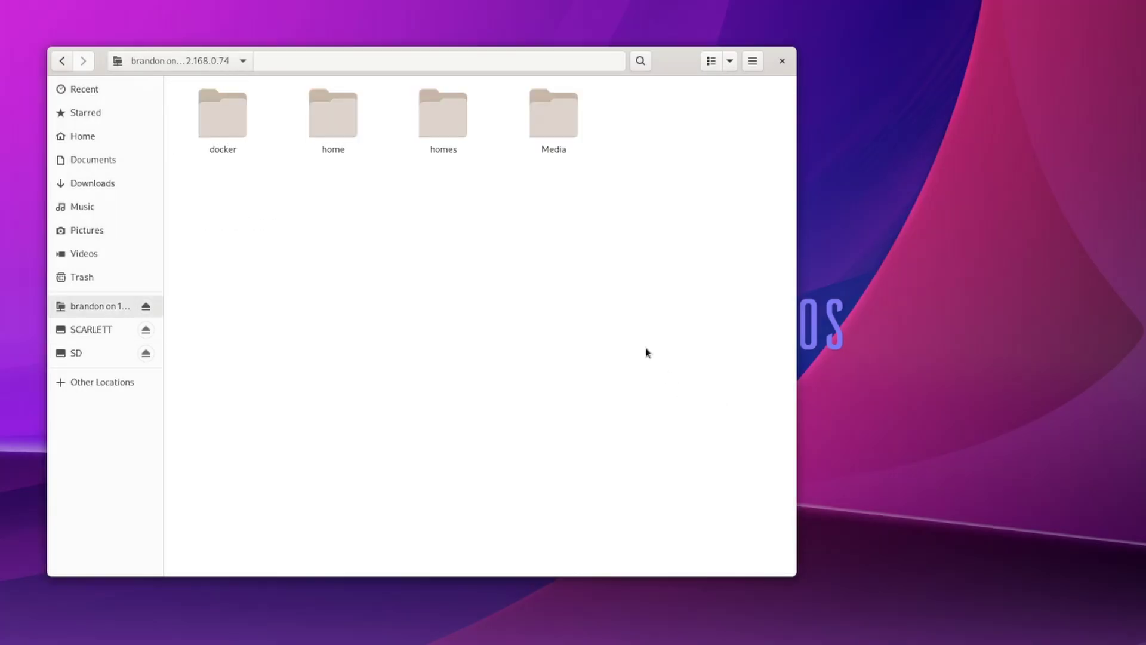
pyautogui.doubleClick(327, 117)
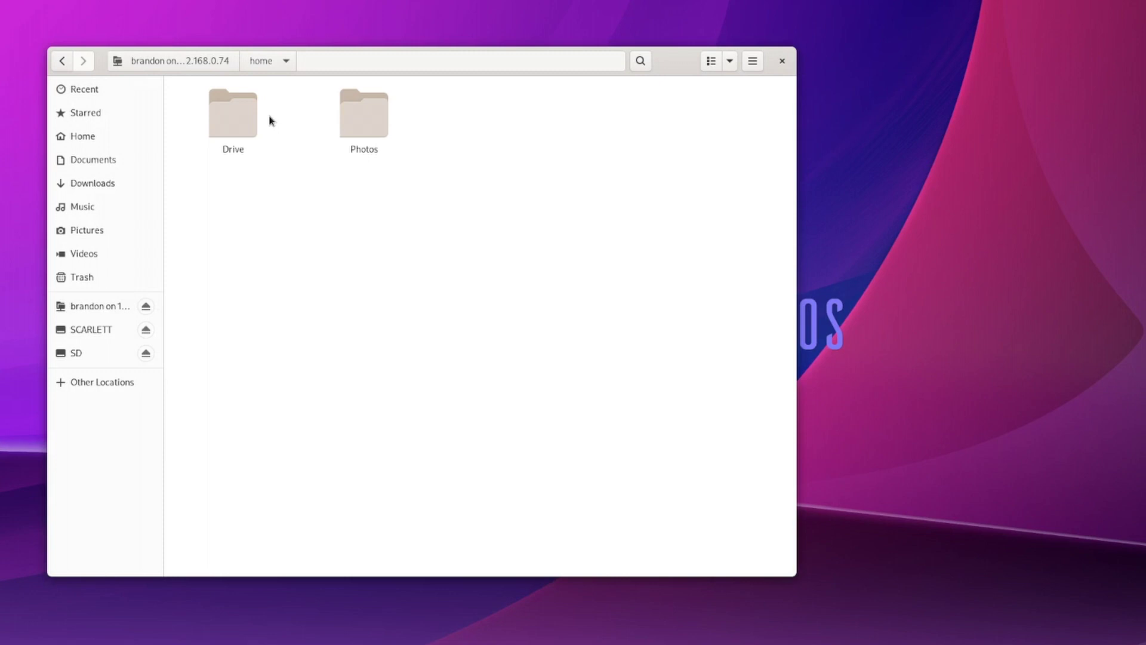
pyautogui.click(57, 64)
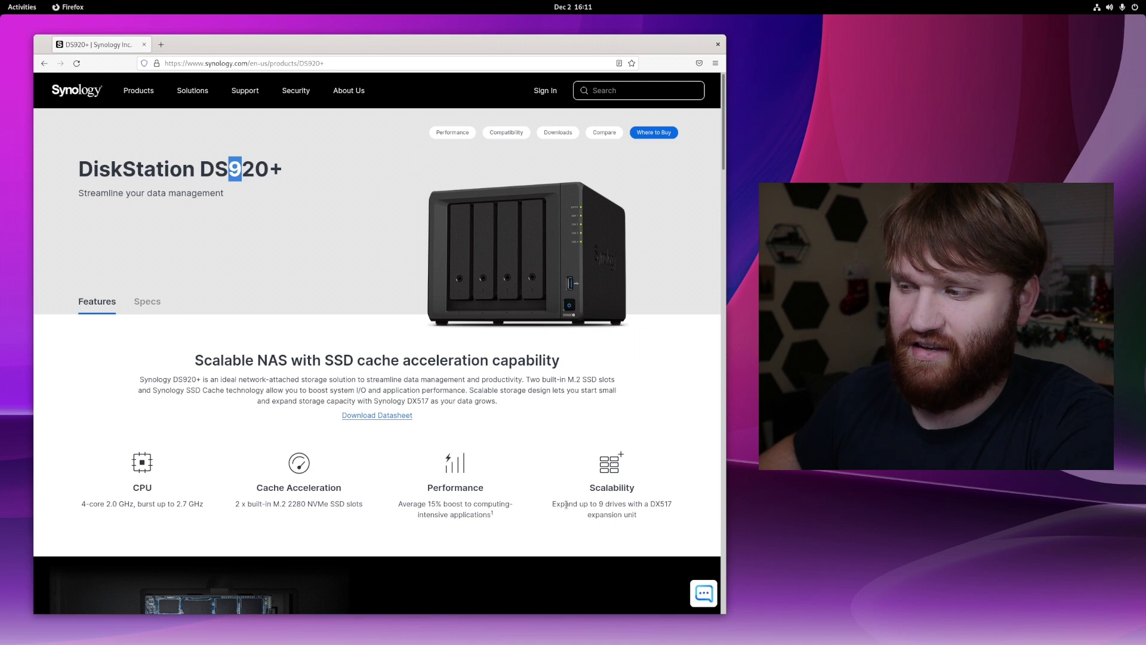
# - Highlight the Scalability description and the '20' in the DS920+ model name, then scroll on
pyautogui.moveTo(557, 504); pyautogui.dragTo(643, 537)
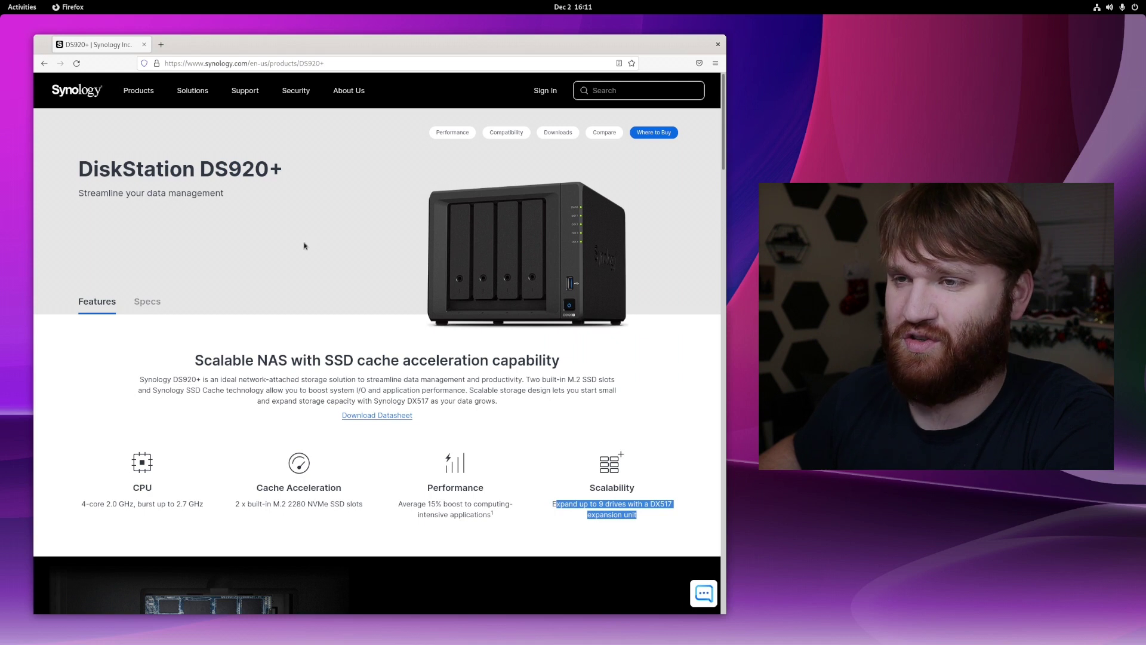
pyautogui.moveTo(241, 169); pyautogui.dragTo(270, 170)
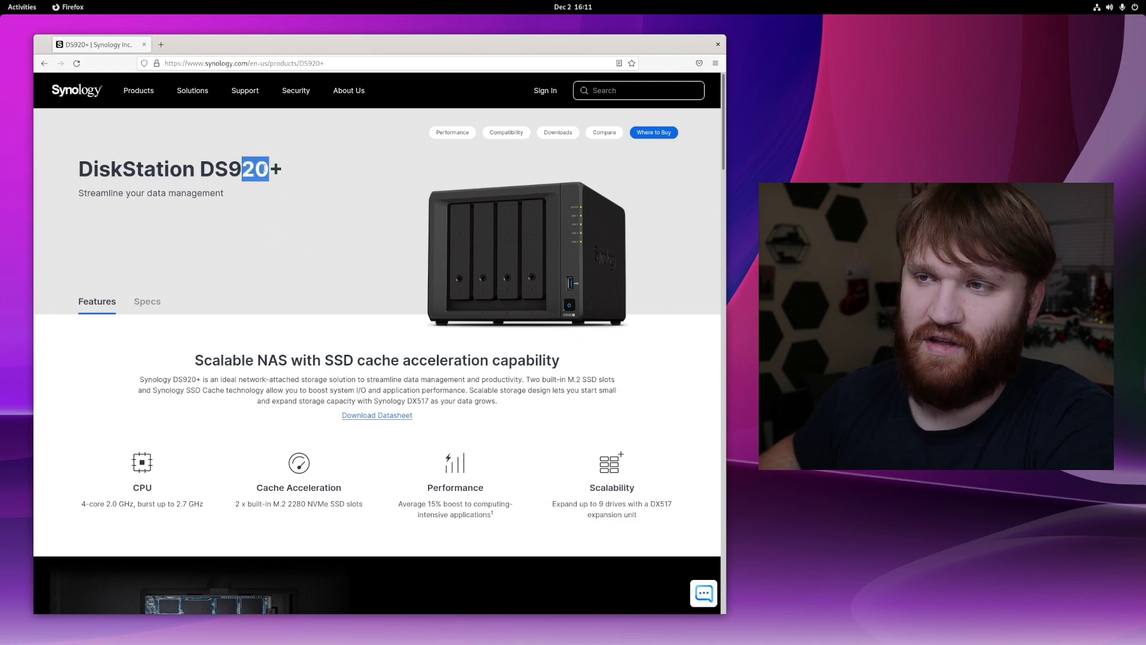
pyautogui.click(265, 169)
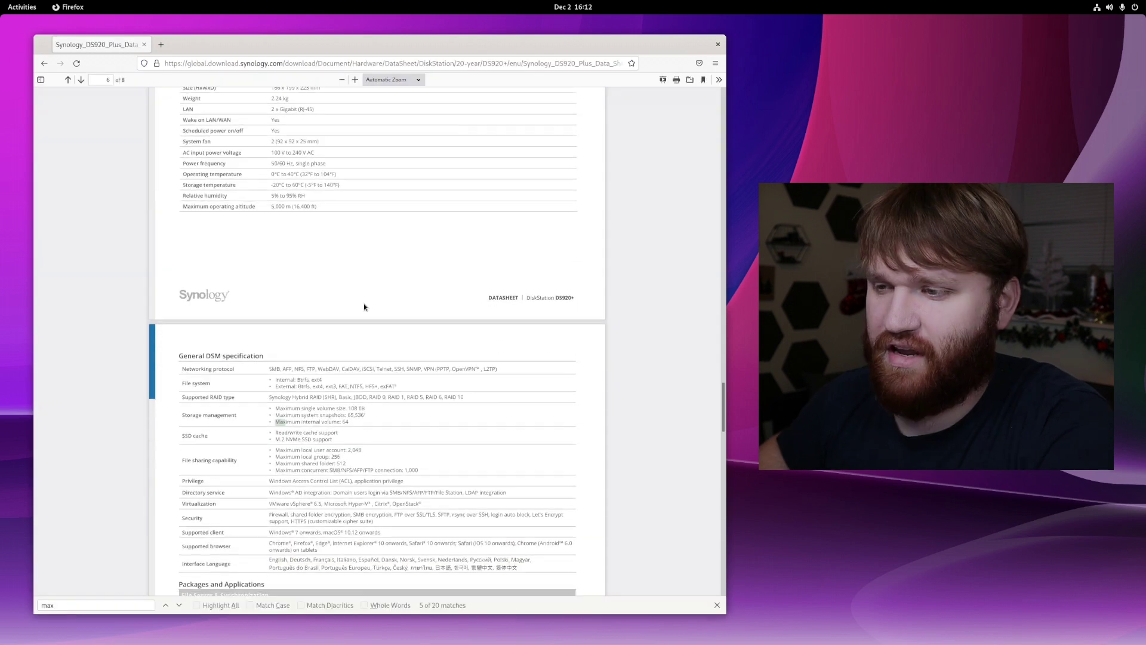
pyautogui.scroll(-1, 363, 303)
pyautogui.moveTo(179, 254); pyautogui.dragTo(357, 311)
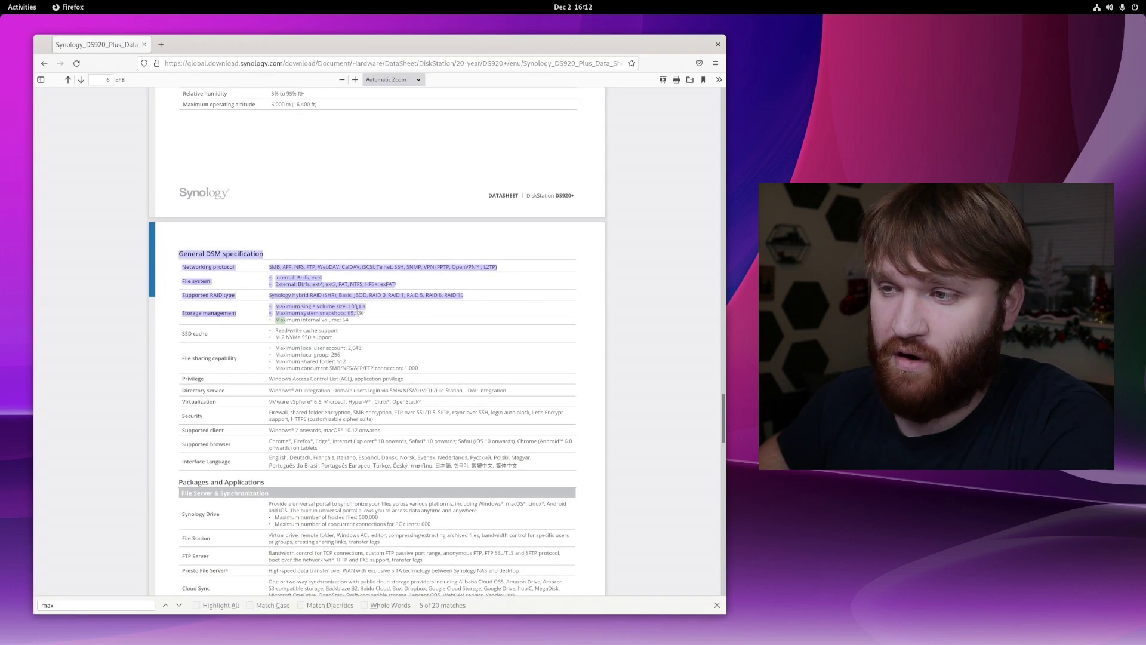
pyautogui.click(372, 309)
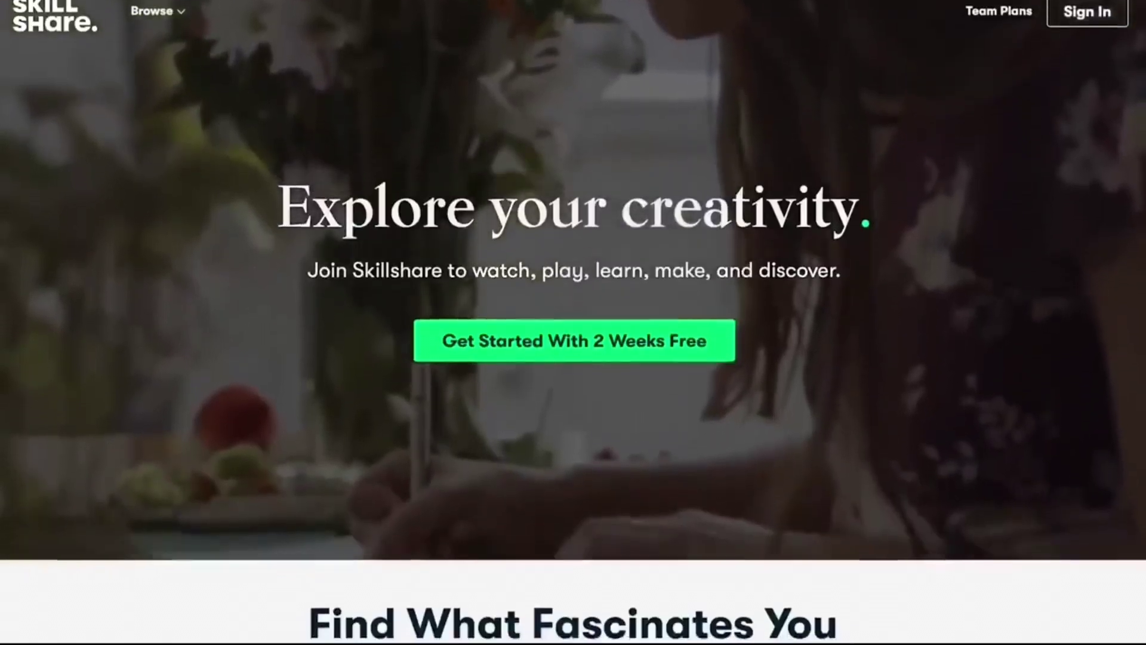
# - Browse the Skillshare homepage and open the Botanical Illustration class's reviews
pyautogui.scroll(-6, 574, 322)
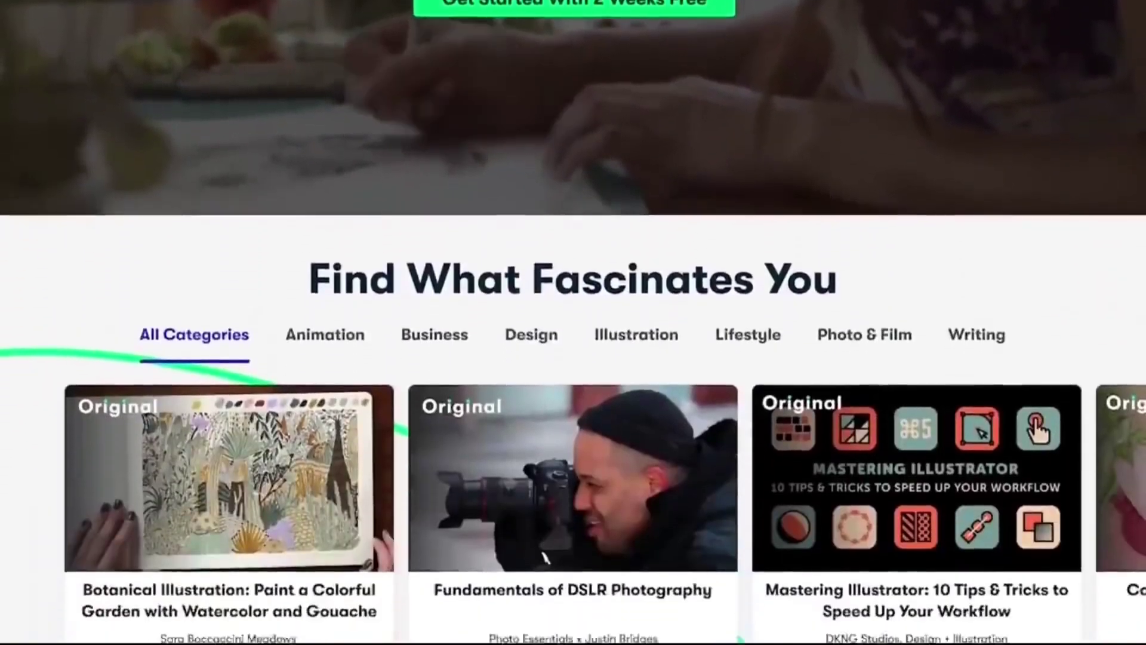
pyautogui.scroll(-3, 384, 458)
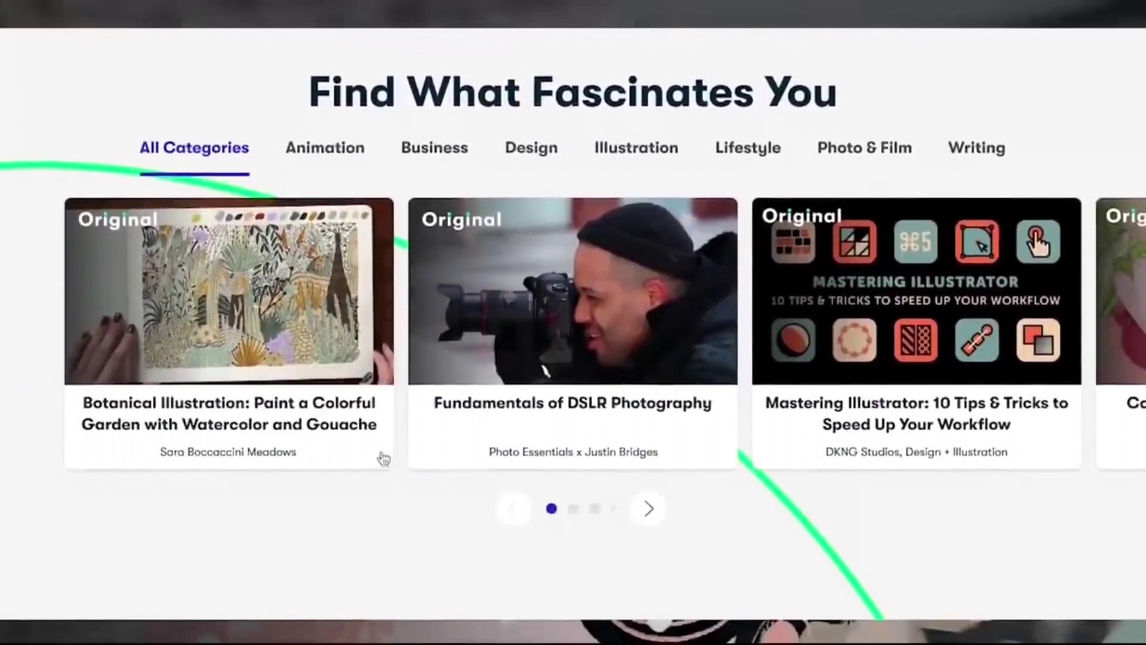
pyautogui.click(267, 312)
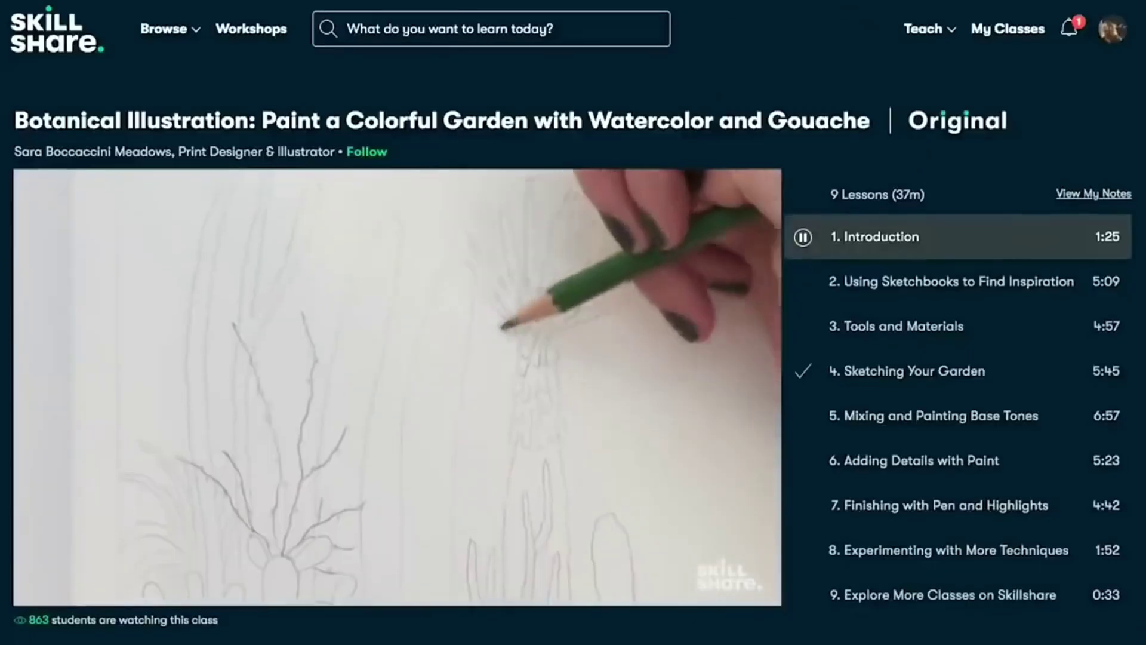
pyautogui.scroll(-6, 573, 323)
pyautogui.scroll(-2, 574, 323)
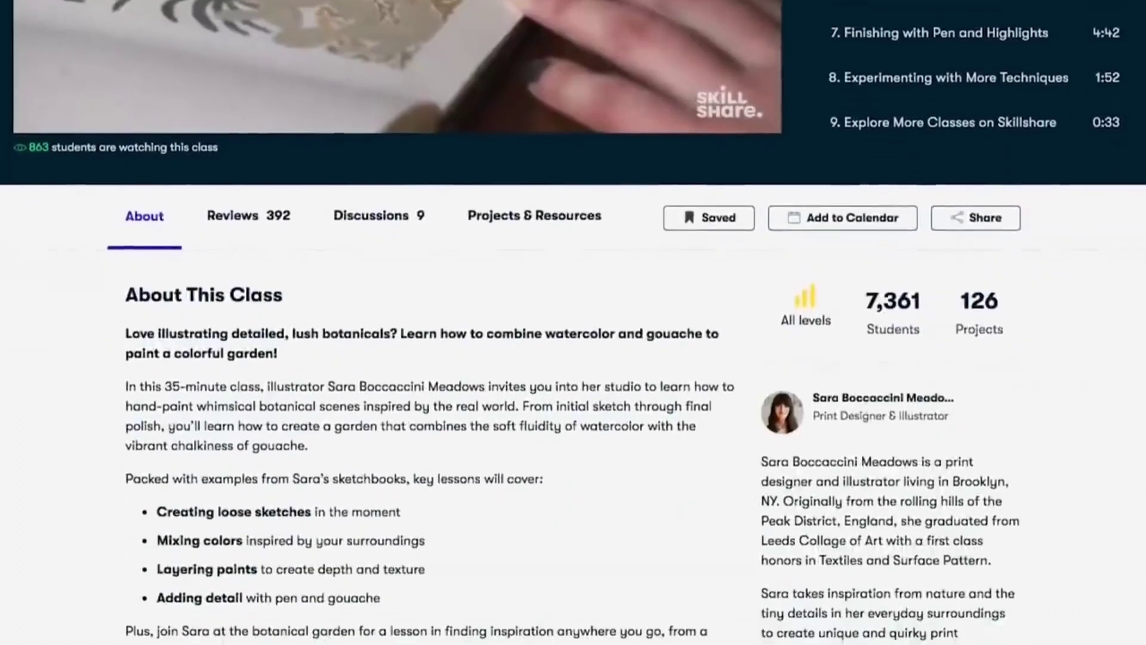
pyautogui.click(248, 212)
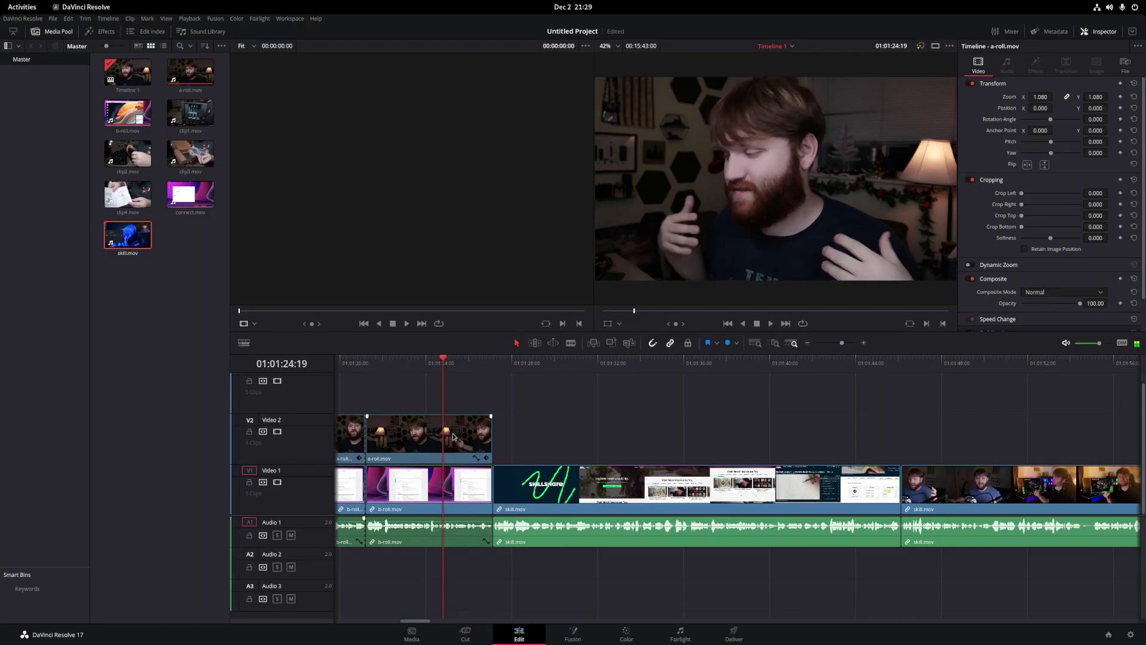
pyautogui.click(626, 634)
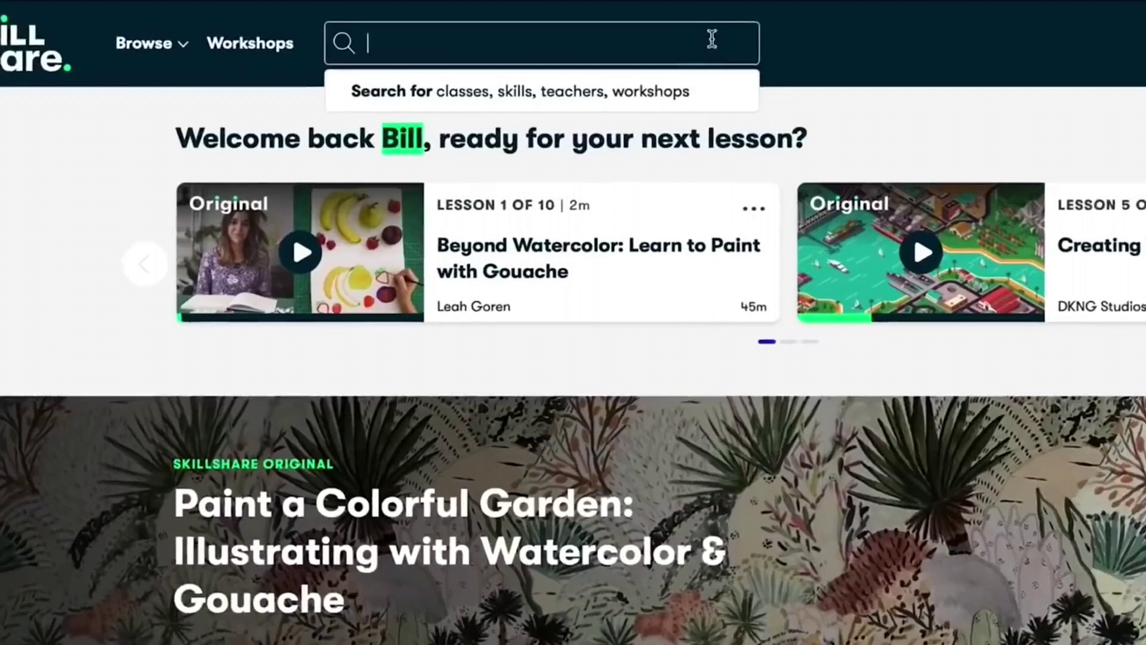
# - Search Skillshare for 'Logo Design' classes, then for 'Davinci' Resolve classes
pyautogui.write('Logo Design')
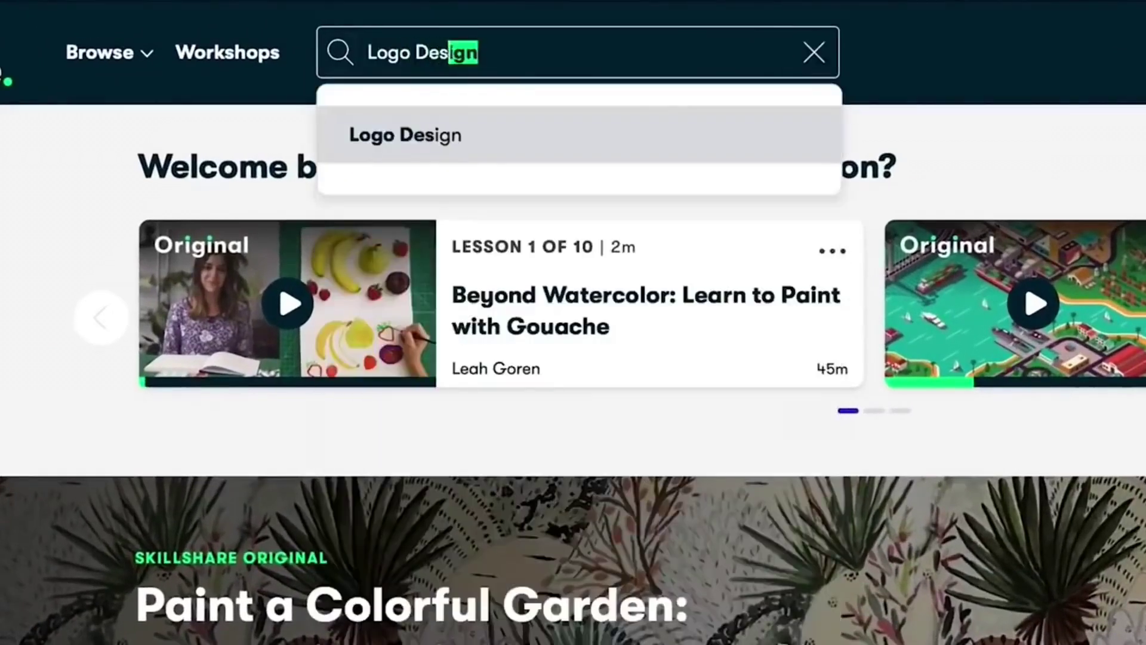
pyautogui.click(509, 138)
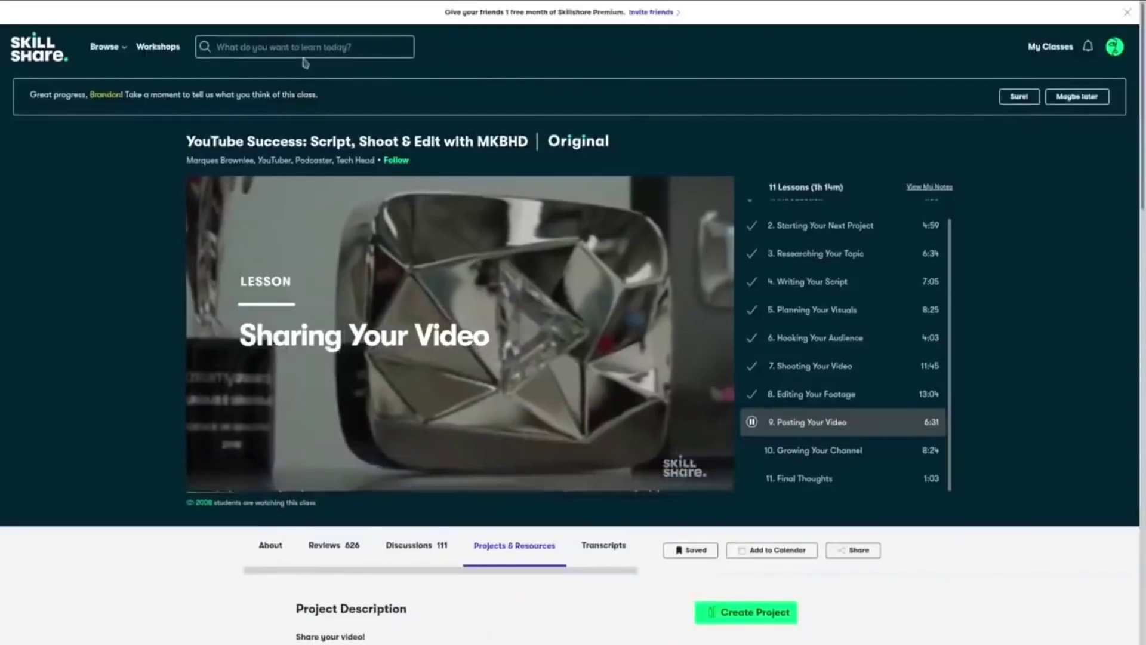
pyautogui.click(304, 47)
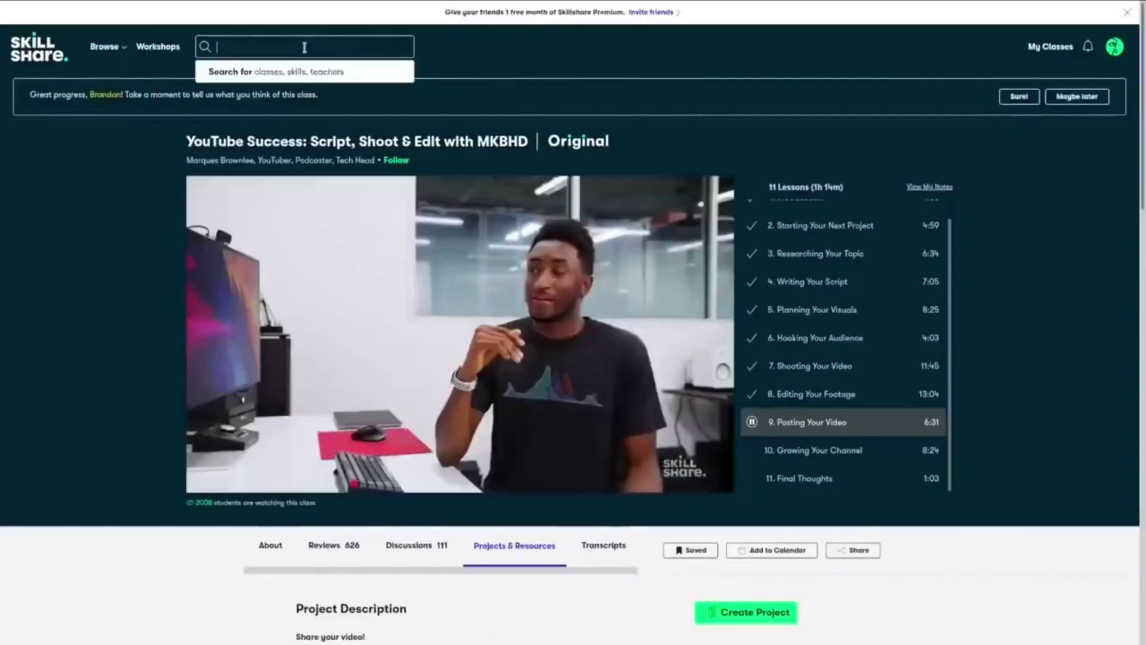
pyautogui.write('Davinci')
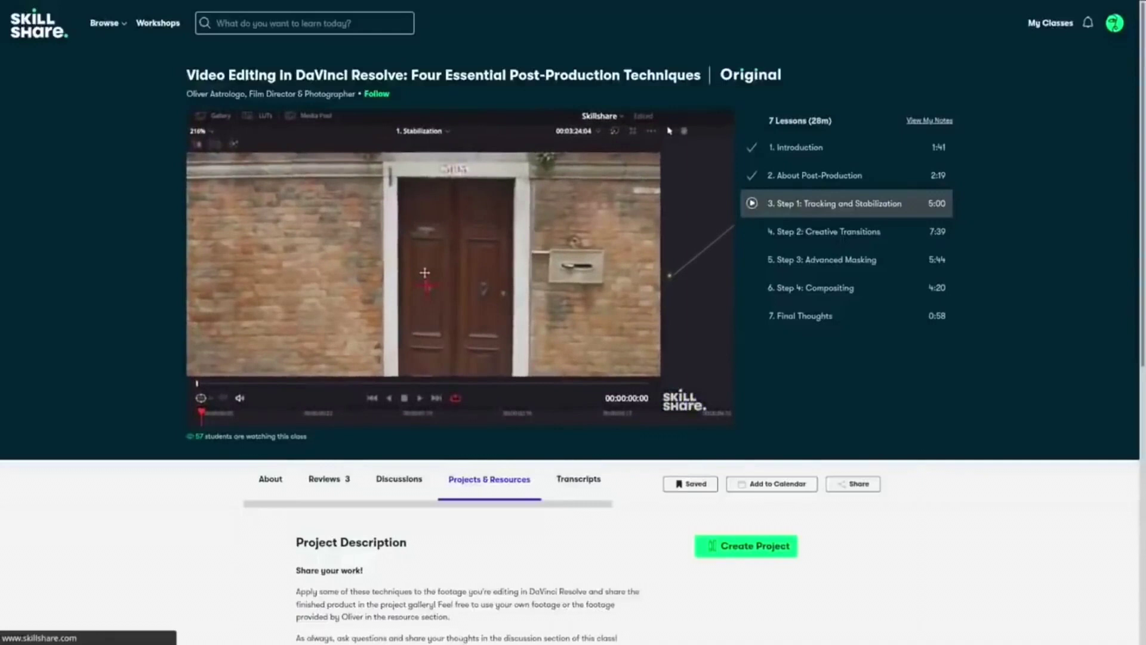
pyautogui.hotkey('alt', 'Left')
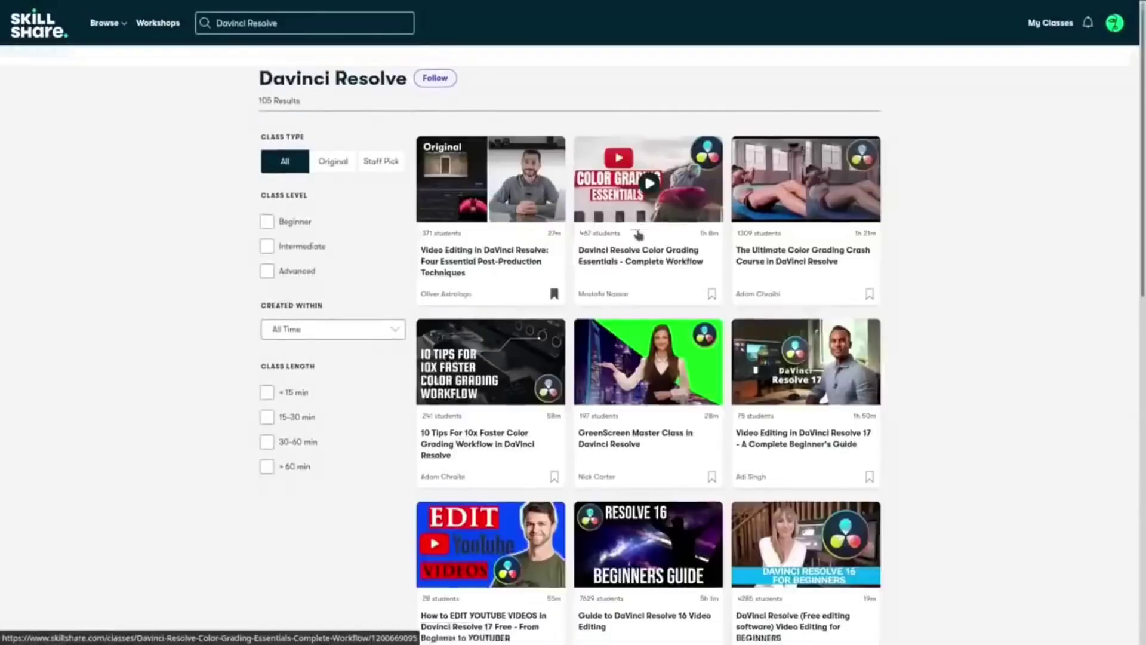
pyautogui.scroll(-5, 591, 239)
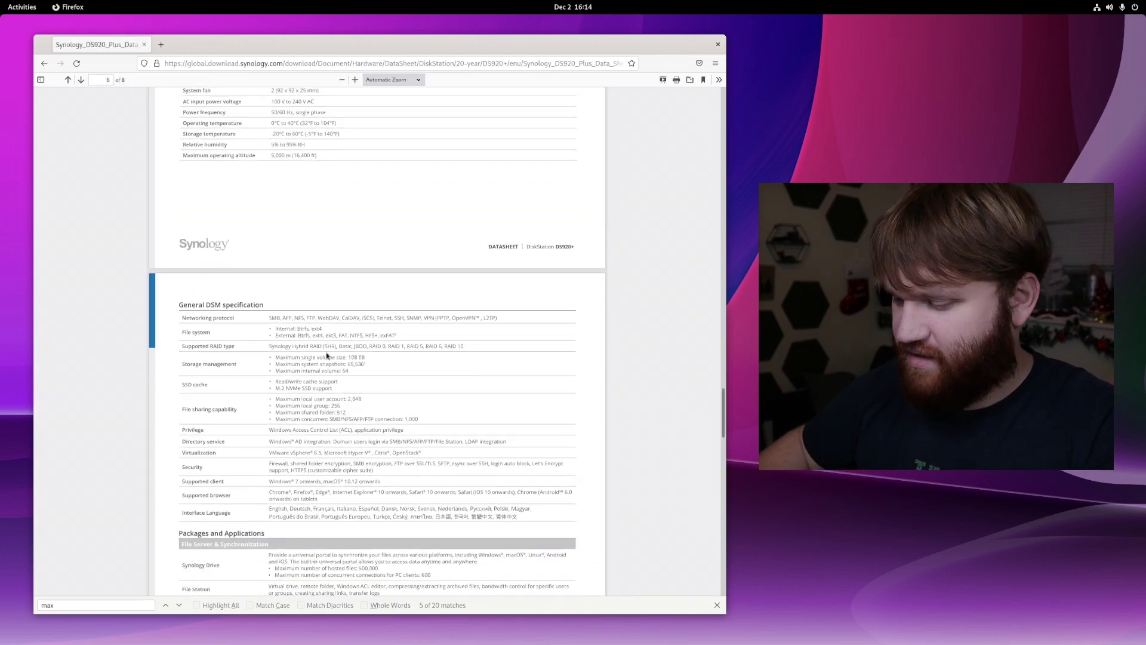
# - Scroll through the datasheet specs, then go back to the DS920+ product page
pyautogui.keyDown('ctrl'); pyautogui.scroll(5, 327, 357); pyautogui.keyUp('ctrl')
pyautogui.scroll(-3, 328, 357)
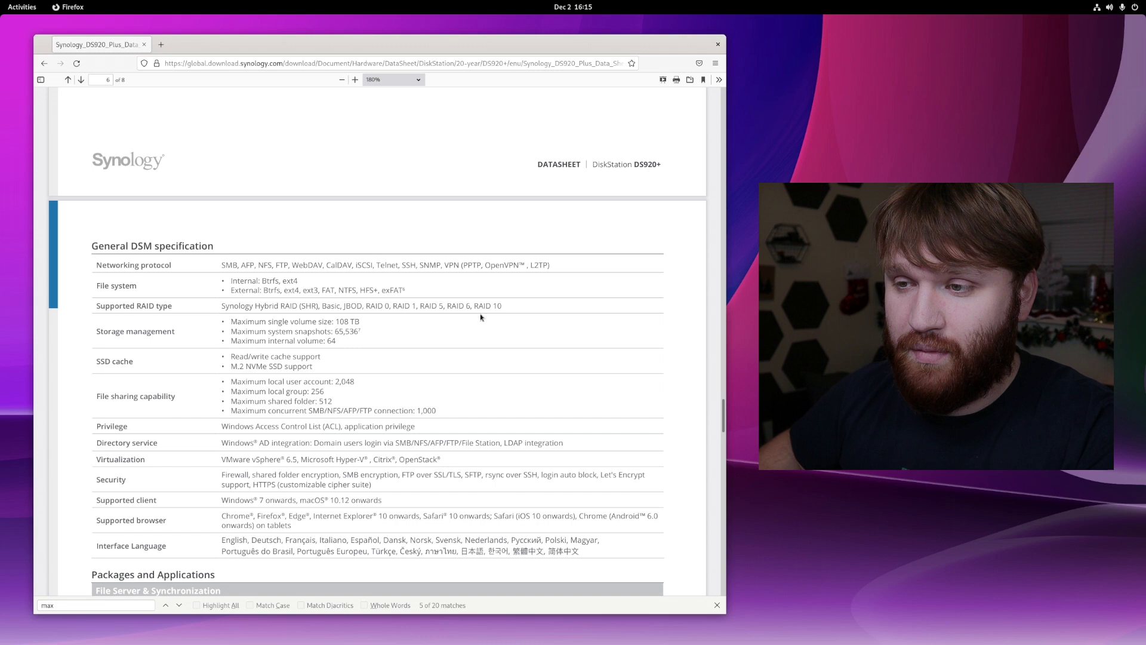
pyautogui.hotkey('alt', 'Left')
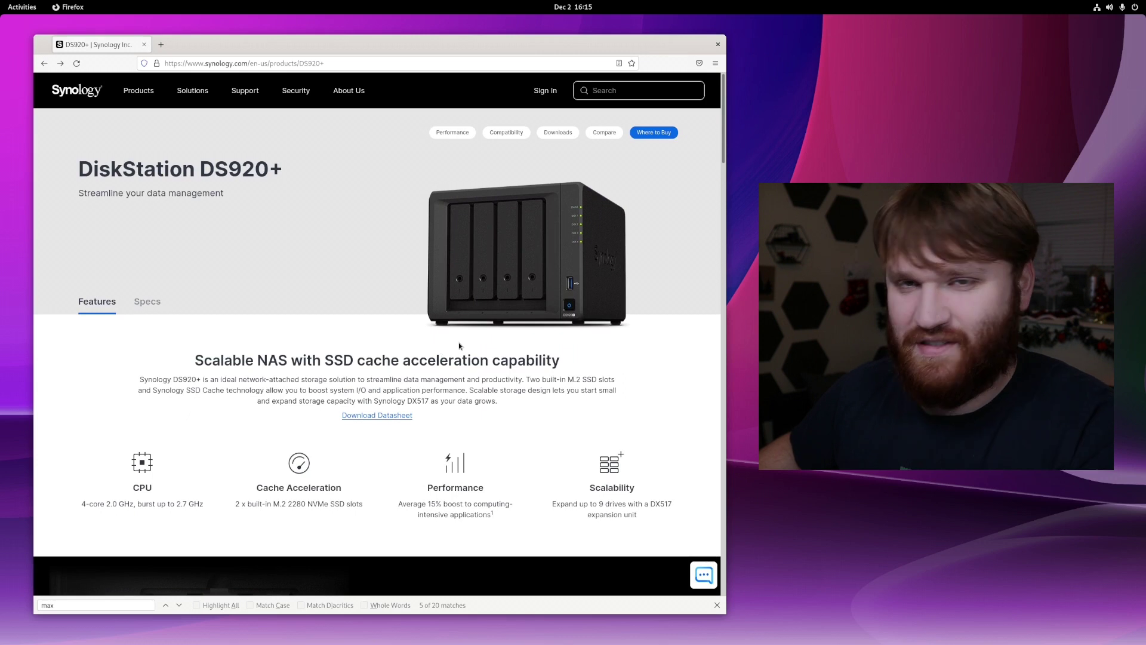
pyautogui.scroll(-2, 467, 349)
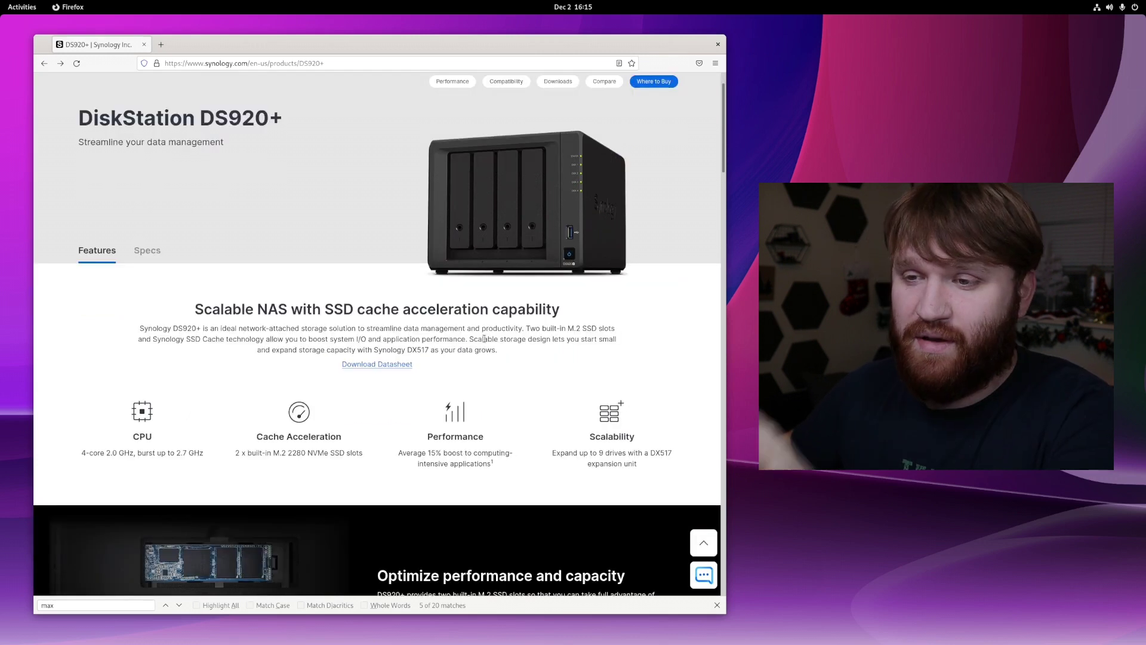
pyautogui.scroll(-2, 392, 376)
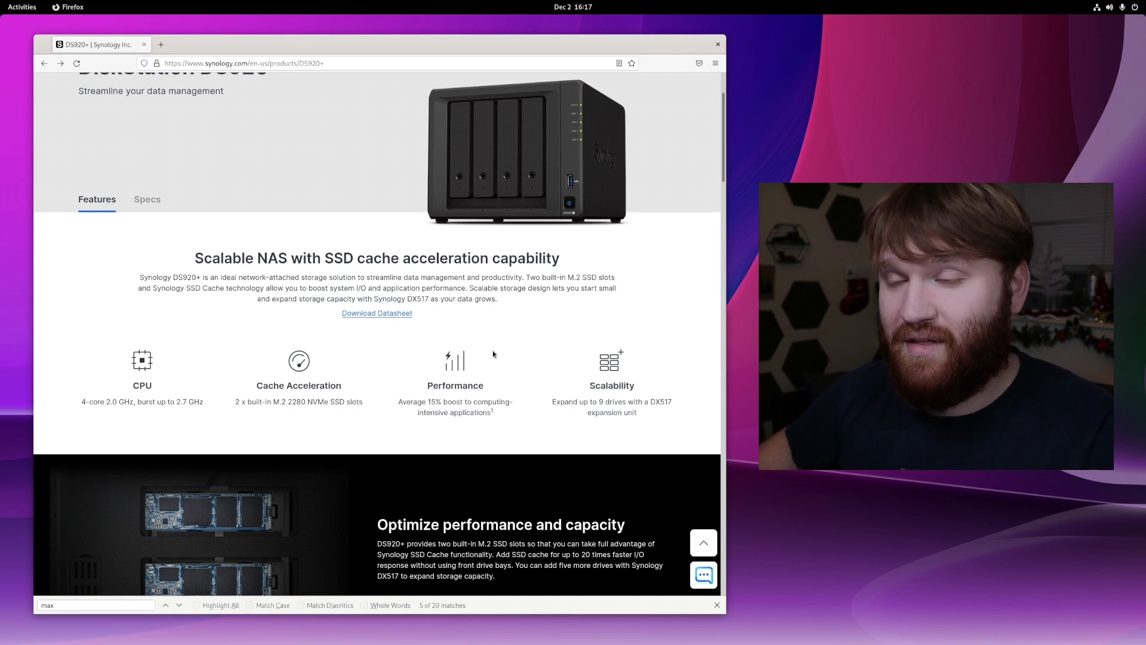
# - Scroll the DS920+ page down to the SSD cache acceleration features overview
pyautogui.scroll(-20, 493, 354)
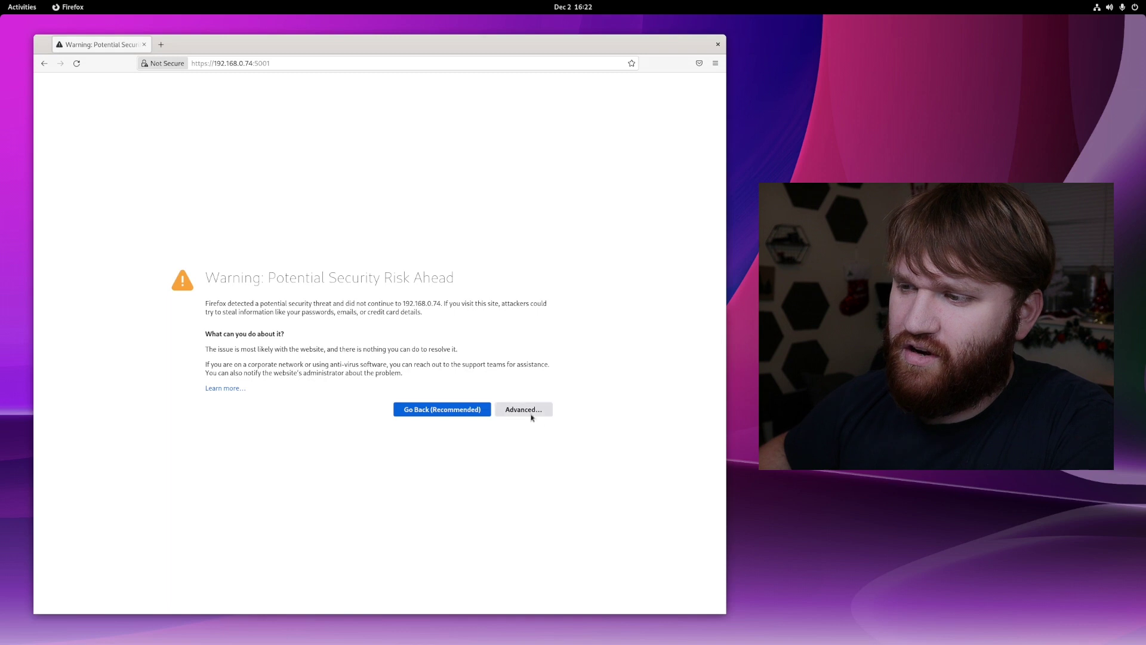
# - Accept the certificate risk and sign in to HopkiServer with the account username and password
pyautogui.click(525, 410)
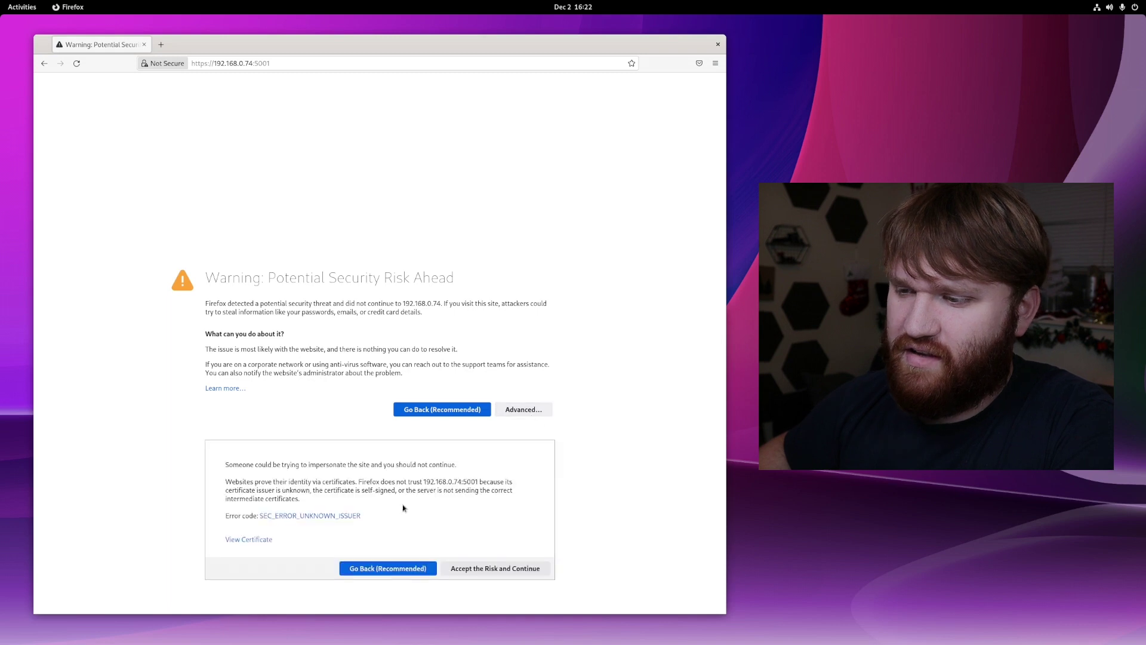
pyautogui.click(473, 572)
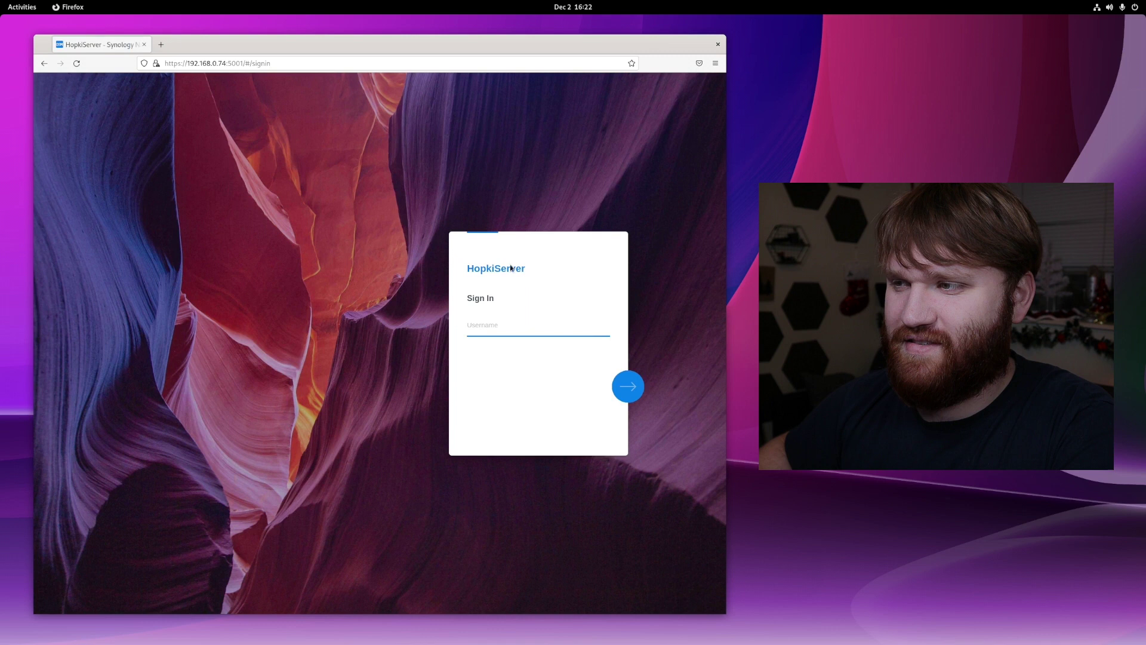
pyautogui.click(549, 331)
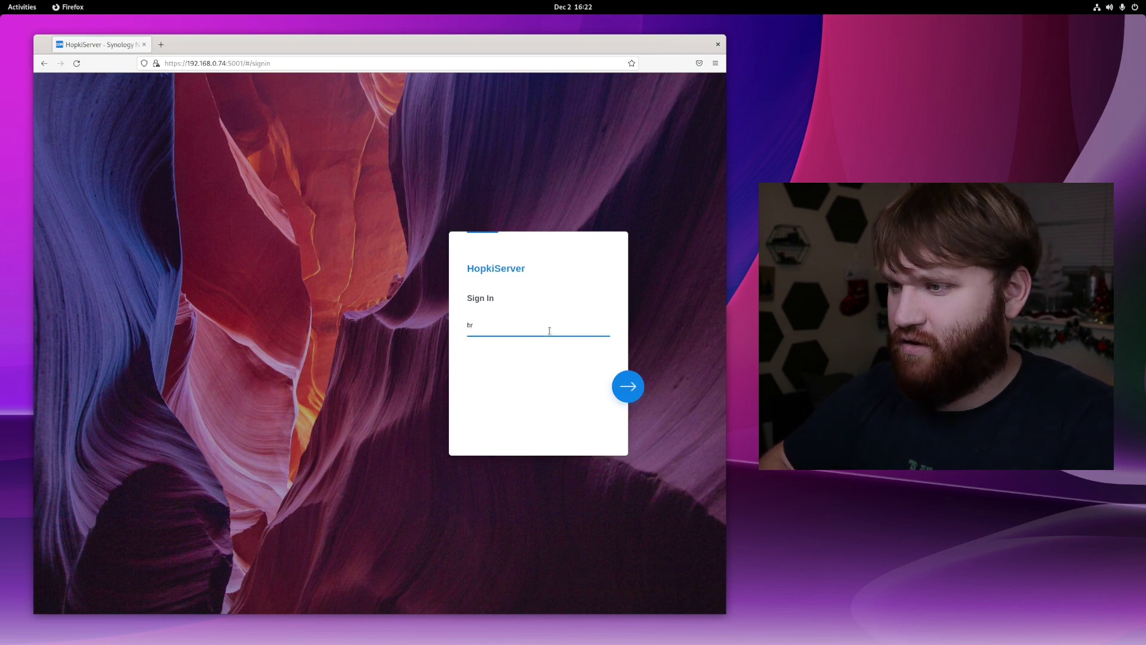
pyautogui.press('Return')
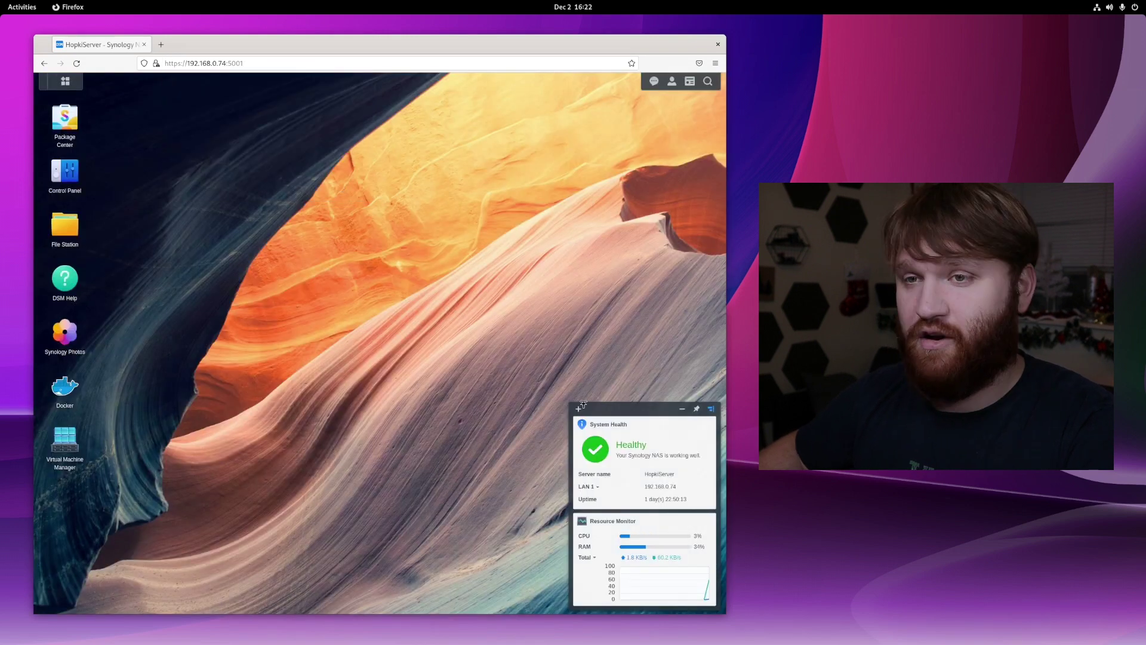
# - Zoom DSM to 120%, widen the Firefox window, and bring up the Main Menu app grid
pyautogui.hotkey('ctrl', '+')
pyautogui.hotkey('ctrl', '+')
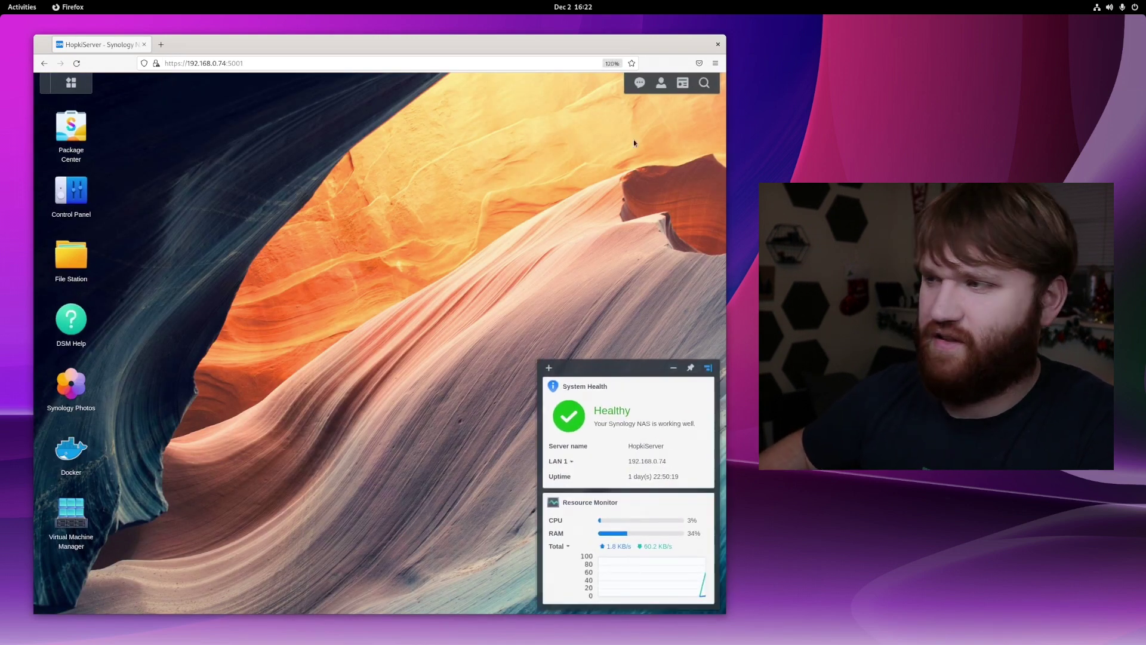
pyautogui.moveTo(724, 184); pyautogui.dragTo(961, 184)
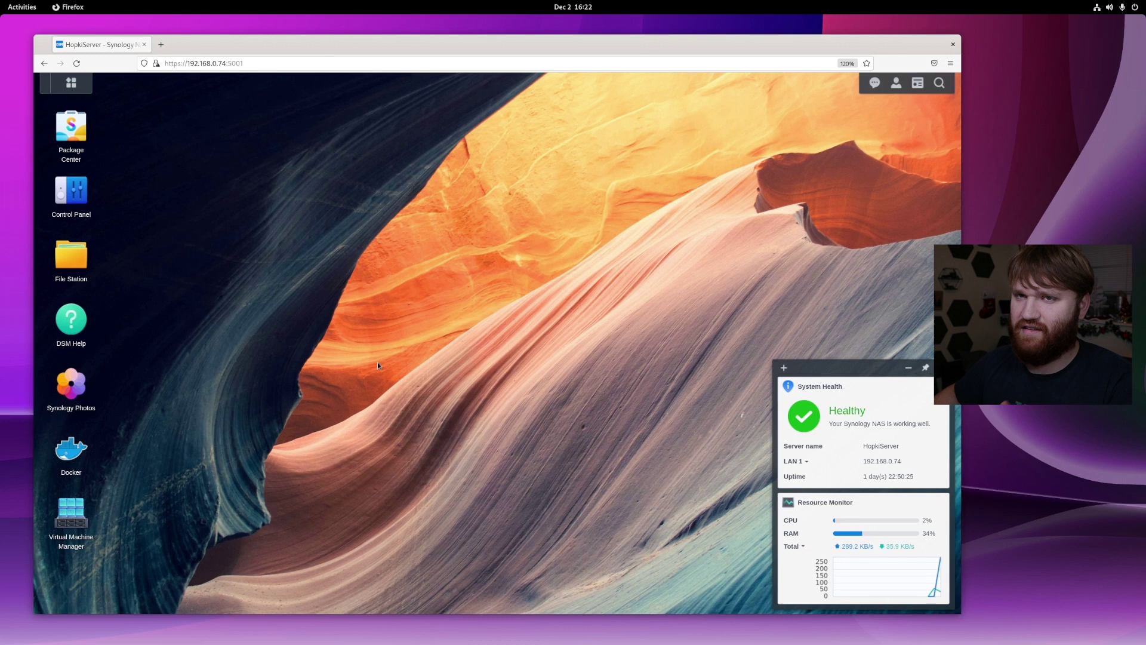
pyautogui.moveTo(648, 150); pyautogui.dragTo(345, 473)
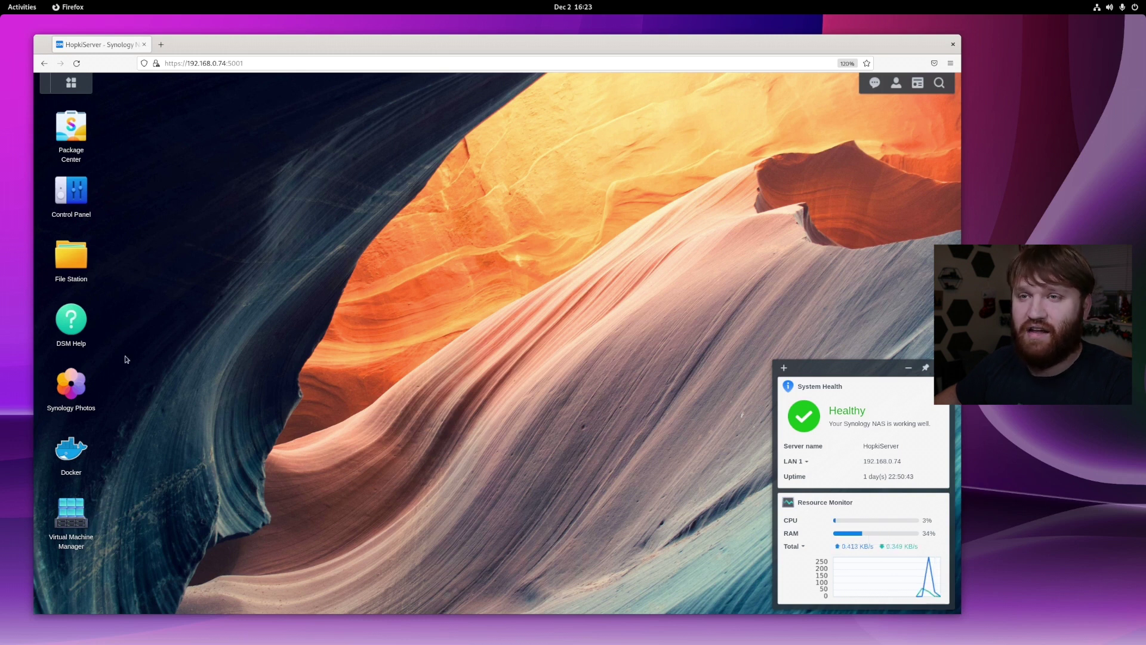
pyautogui.click(70, 84)
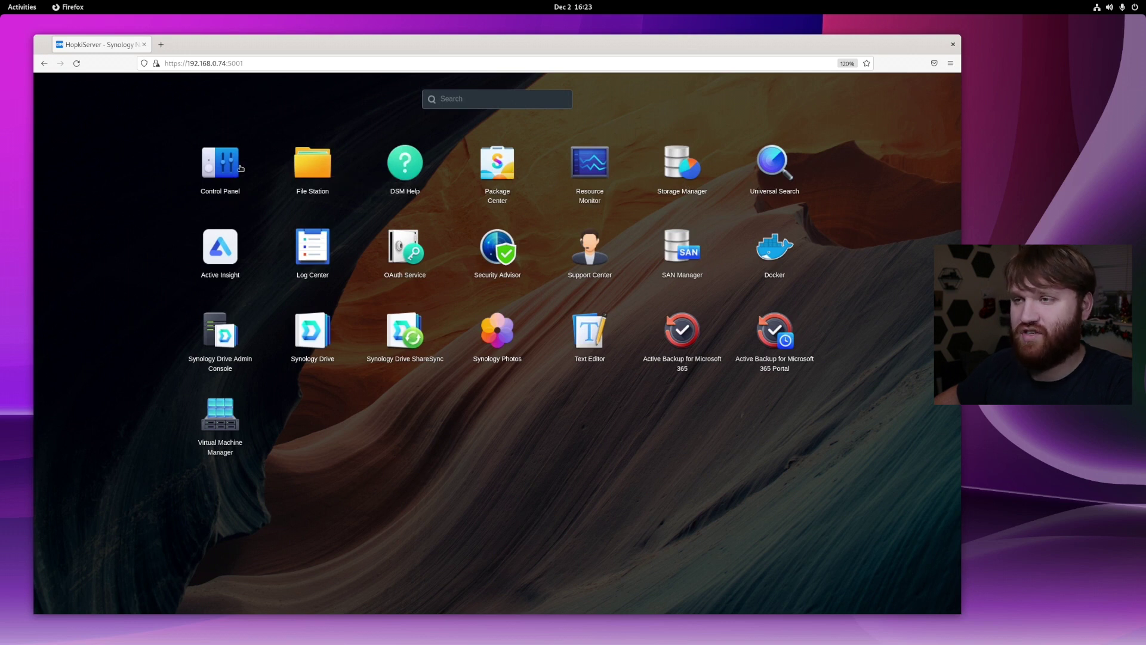
# - In Control Panel's Shared Folder page, look through the Create, Encryption and Action menus
pyautogui.click(221, 166)
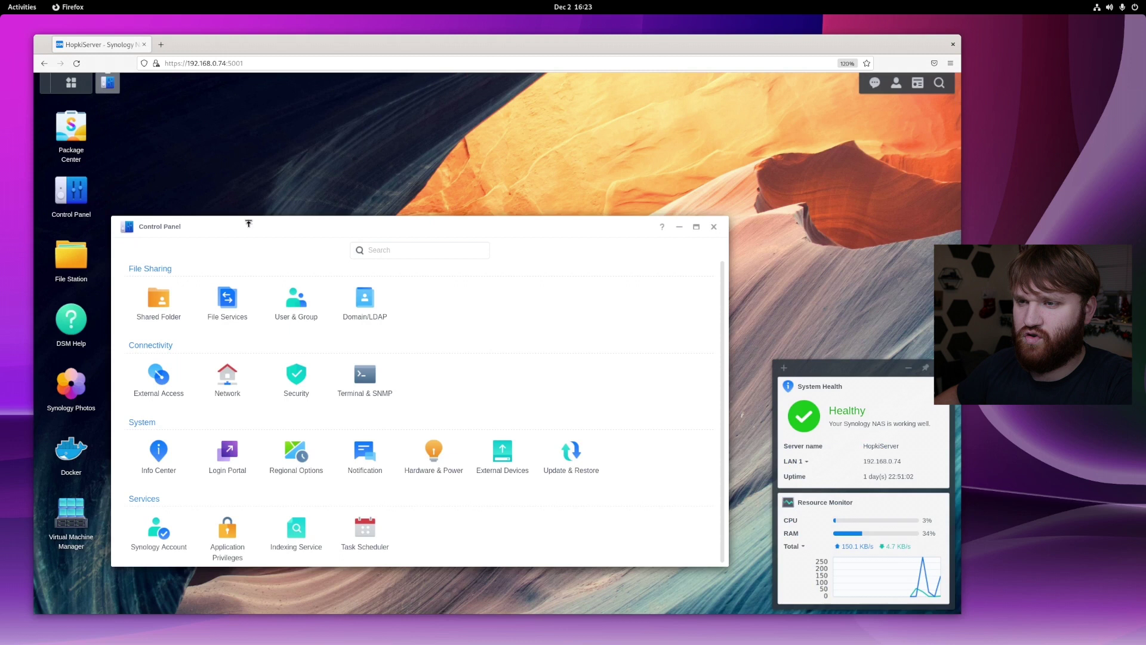
pyautogui.moveTo(248, 223); pyautogui.dragTo(259, 135)
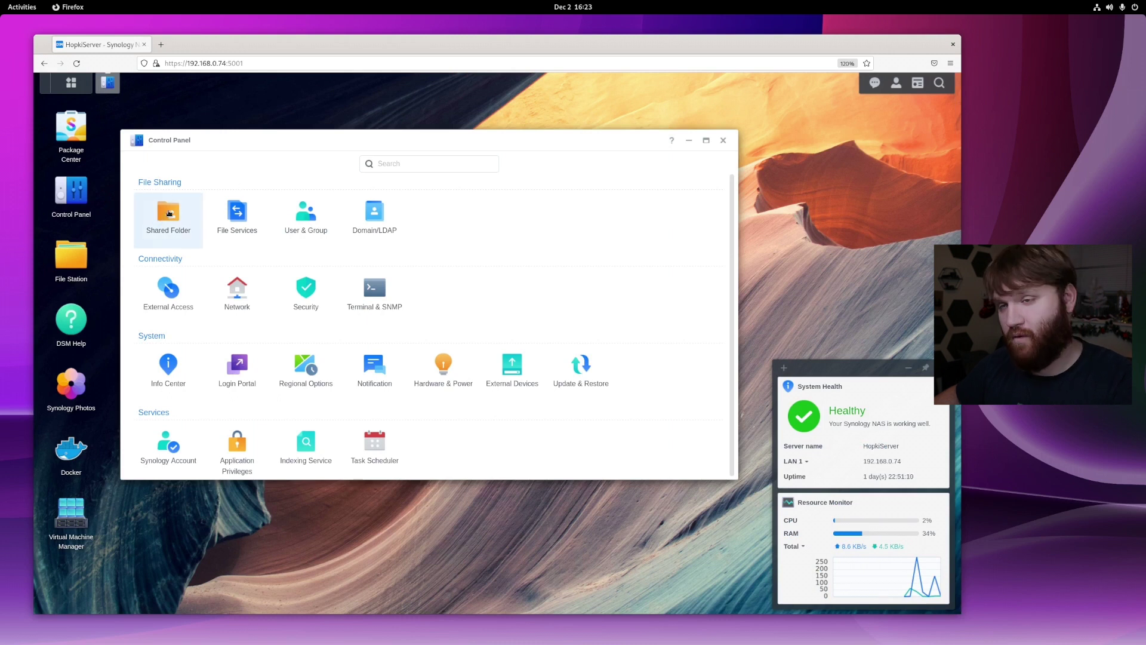
pyautogui.click(169, 213)
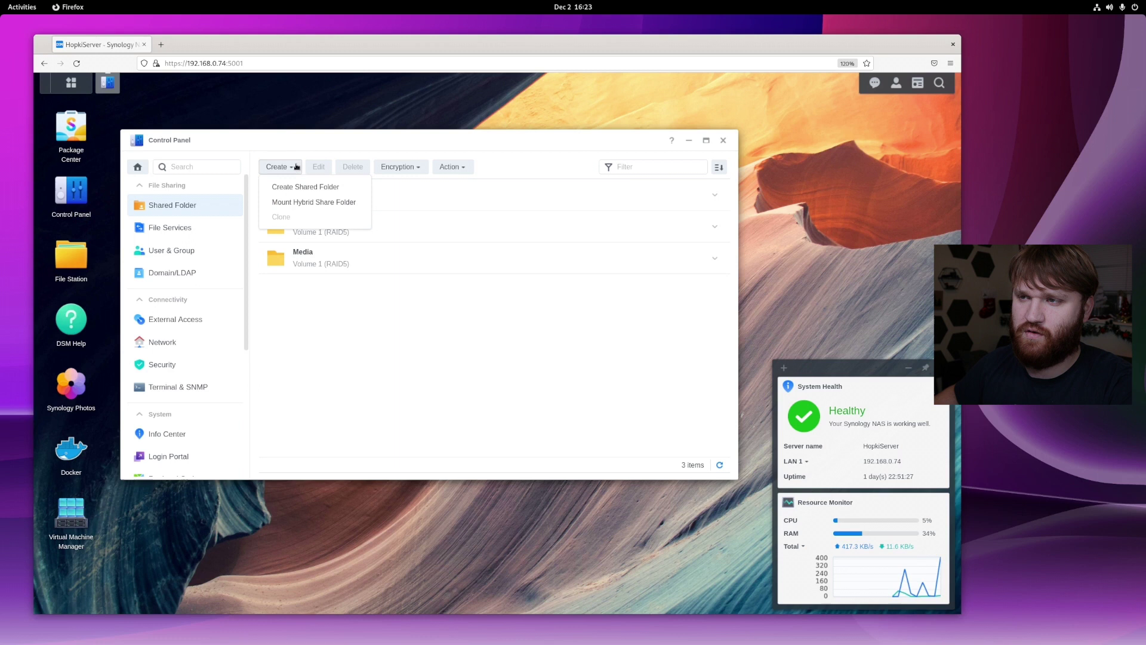
pyautogui.click(353, 148)
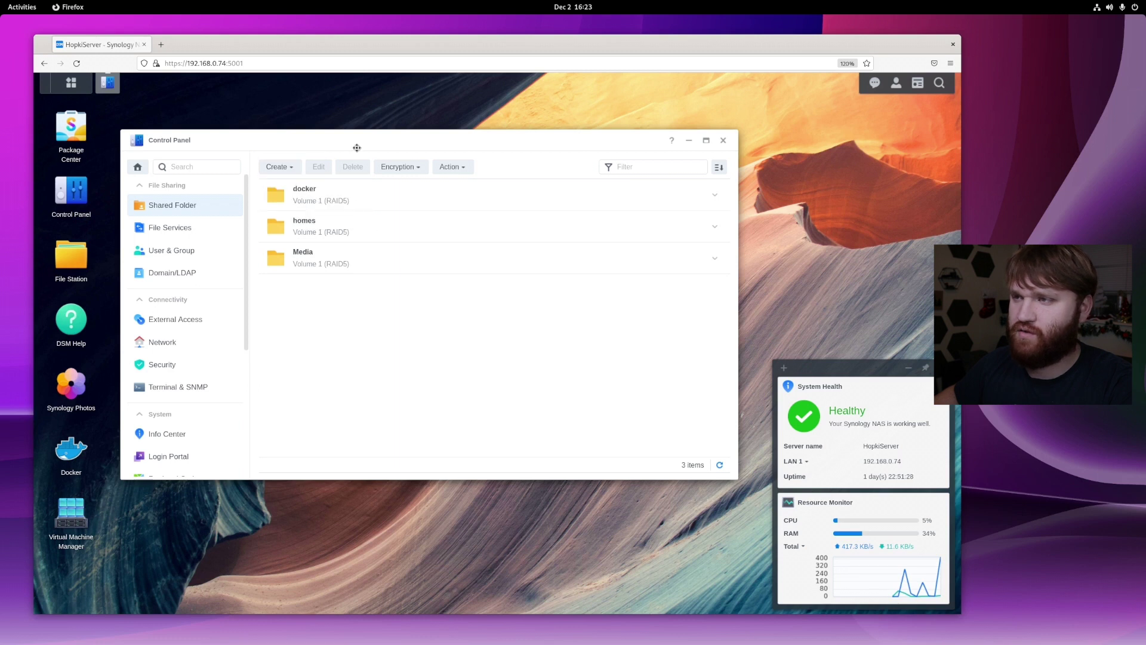
pyautogui.click(411, 166)
pyautogui.click(452, 166)
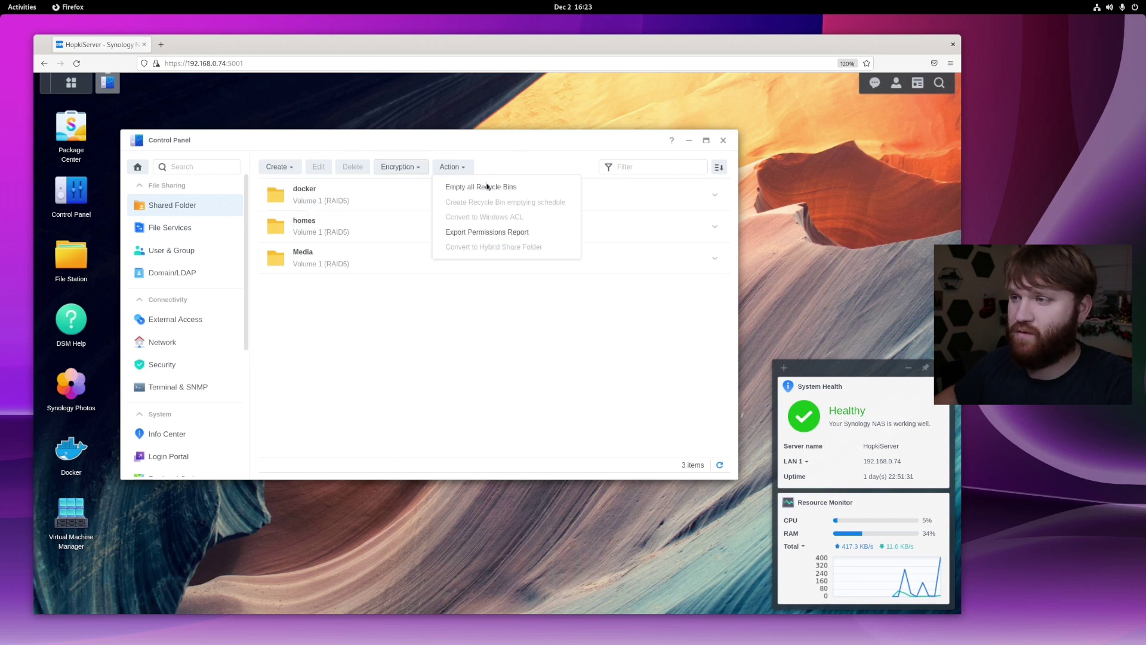
# - Show the File Services FTP/FTPS settings, briefly comparing with the SMB tab
pyautogui.click(175, 227)
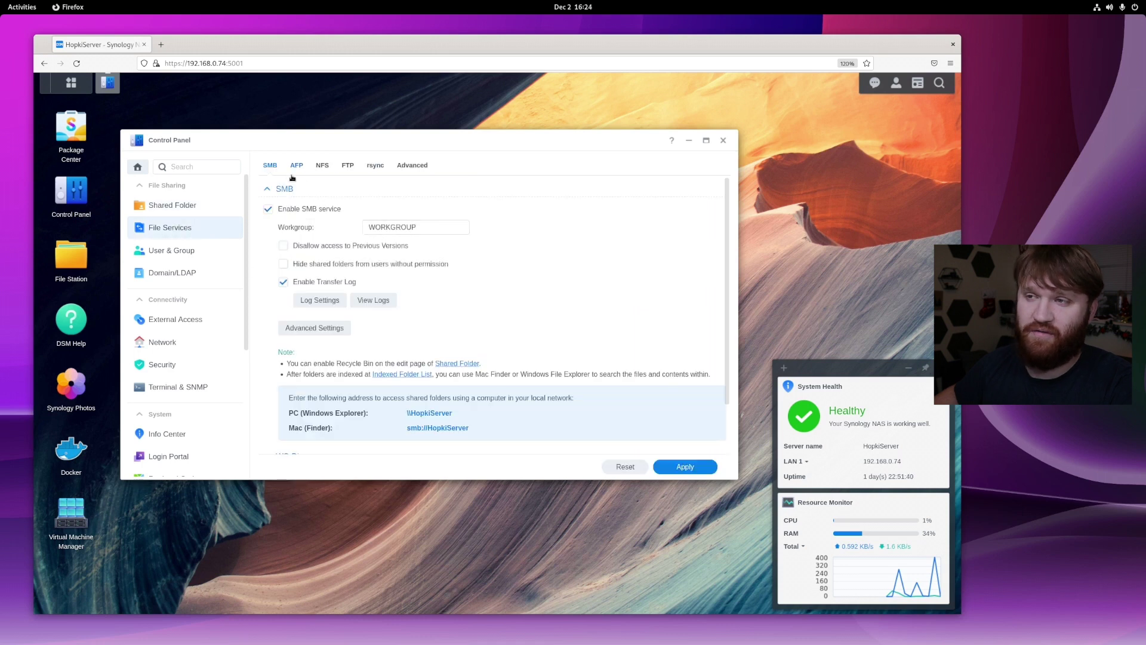
pyautogui.click(347, 167)
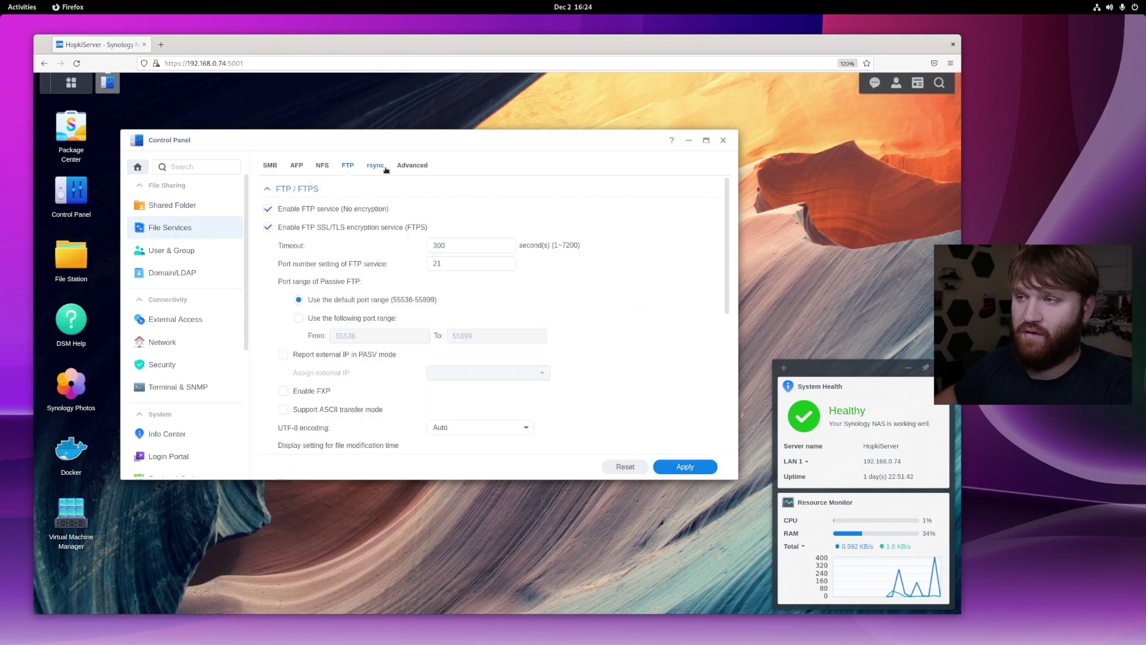
pyautogui.click(270, 166)
pyautogui.click(348, 168)
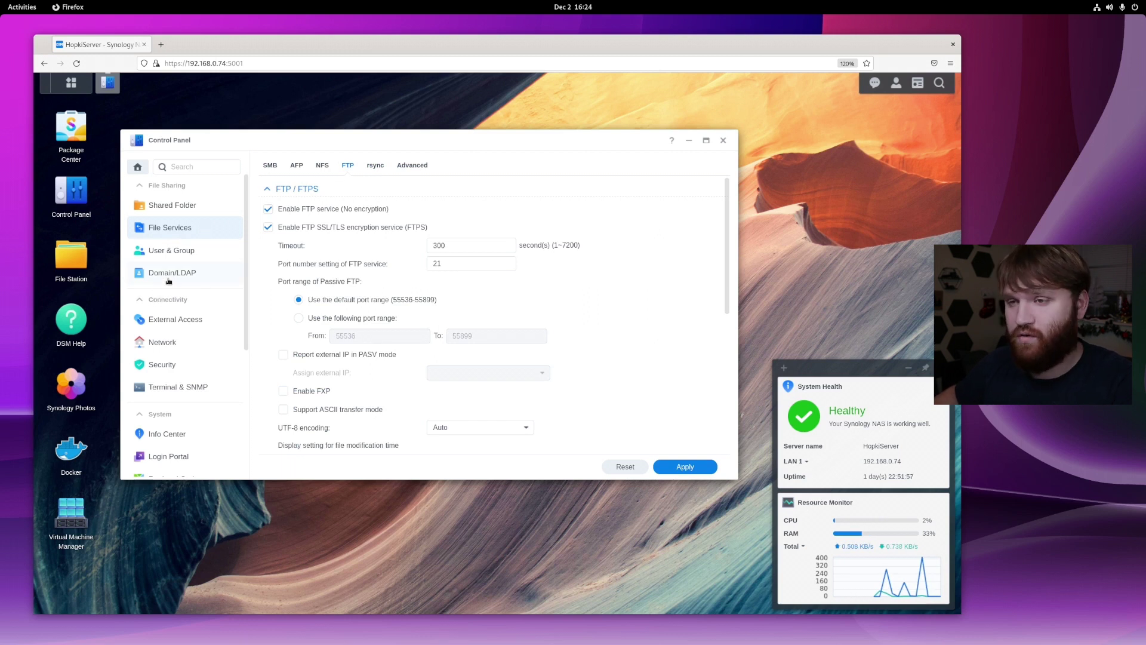
# - Show User & Group, listing admin and guest disabled plus two normal user accounts
pyautogui.click(167, 252)
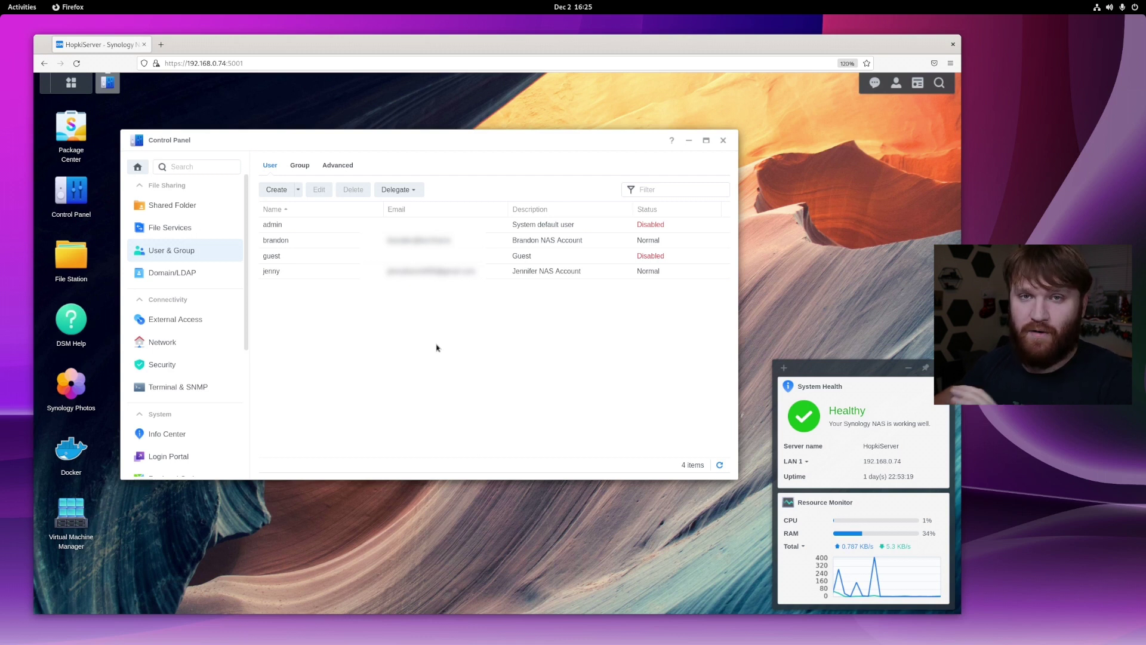
# - Look through Domain/LDAP, External Access, Network, Security and Terminal & SNMP, ending at Info Center
pyautogui.click(191, 273)
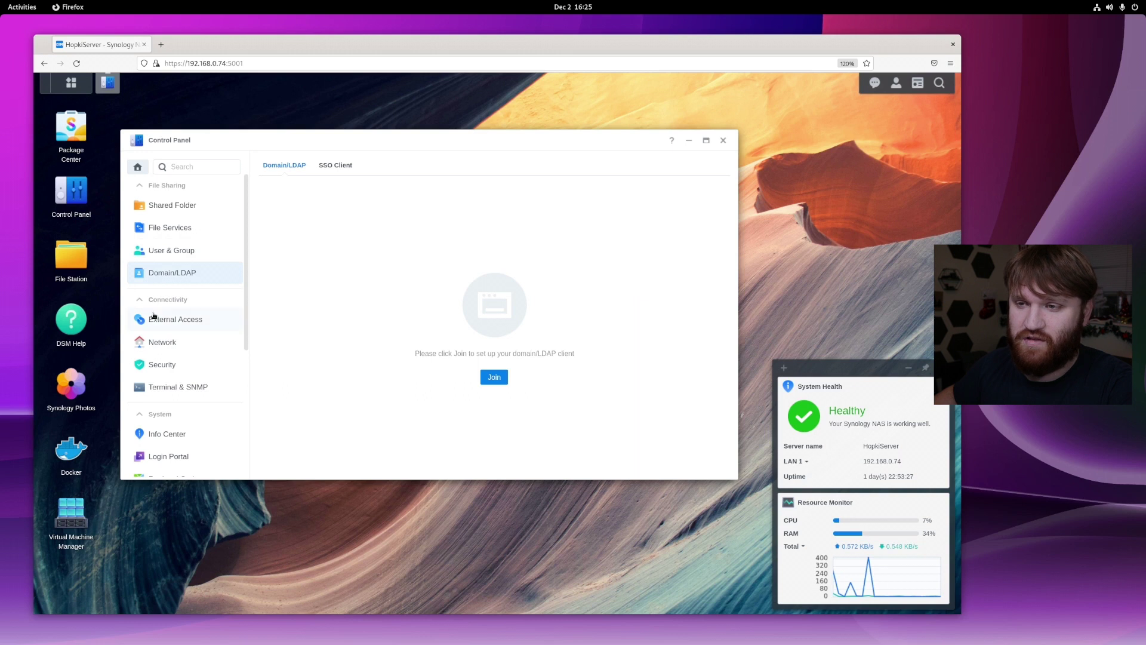
pyautogui.scroll(-2, 165, 290)
pyautogui.scroll(1, 174, 269)
pyautogui.click(177, 256)
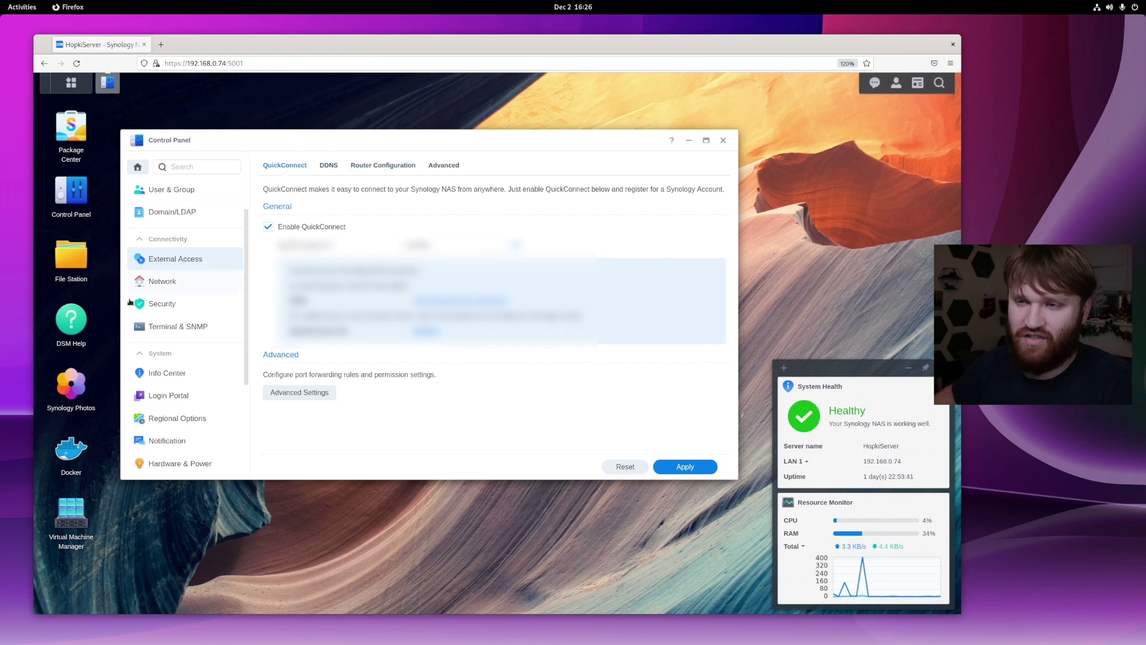
pyautogui.click(162, 283)
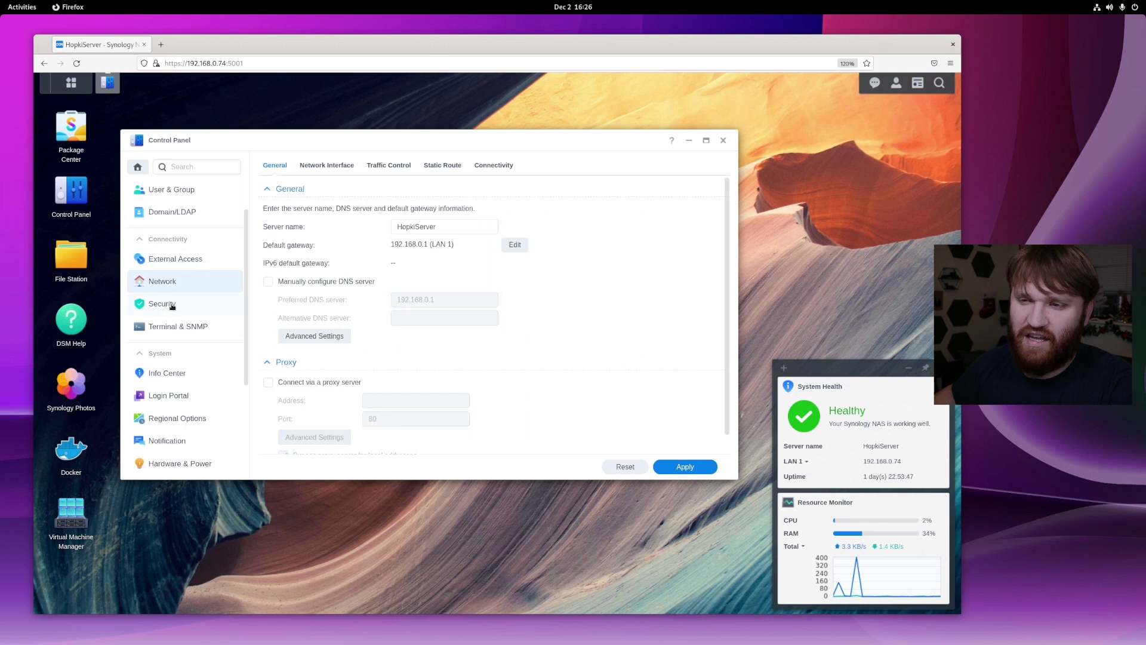
pyautogui.click(172, 306)
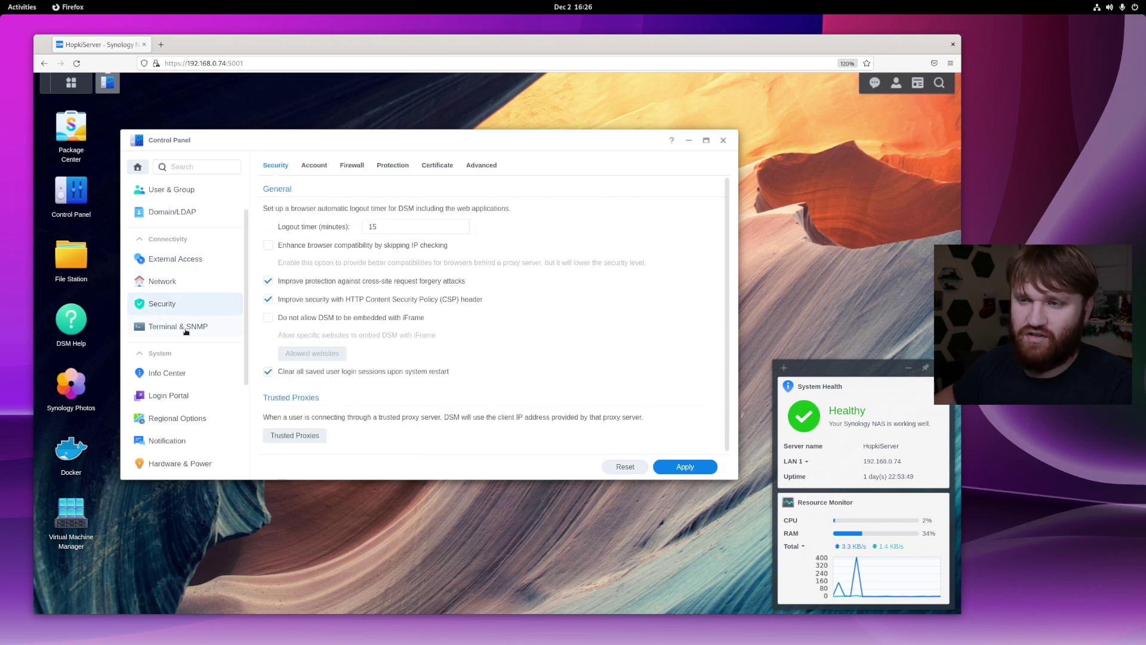
pyautogui.click(186, 329)
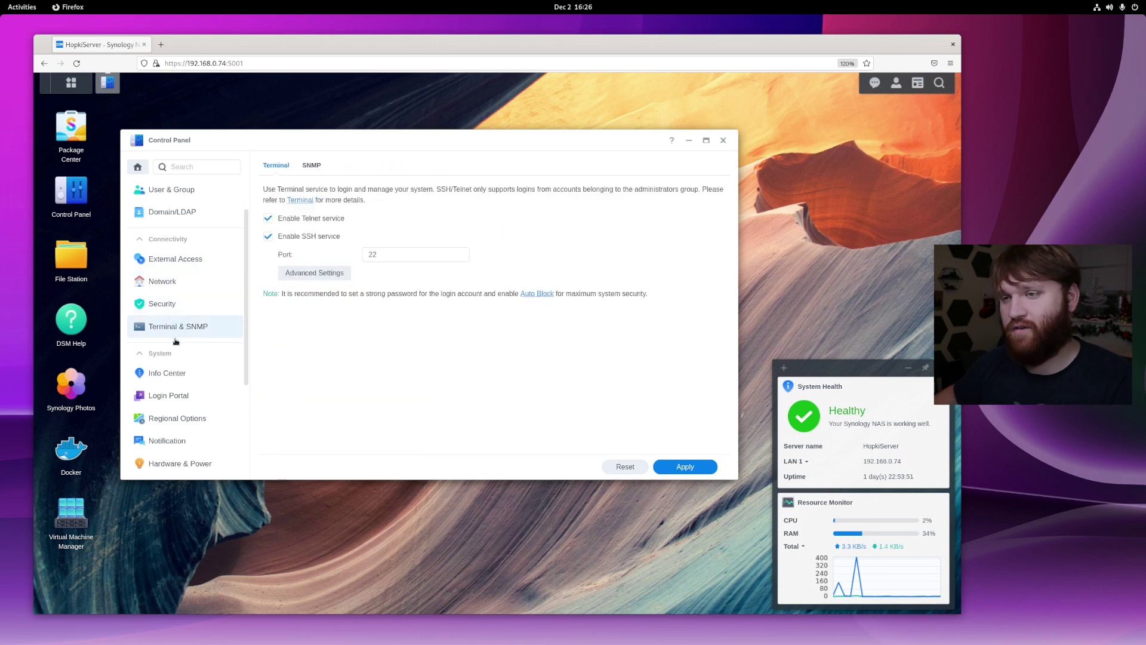
pyautogui.click(189, 373)
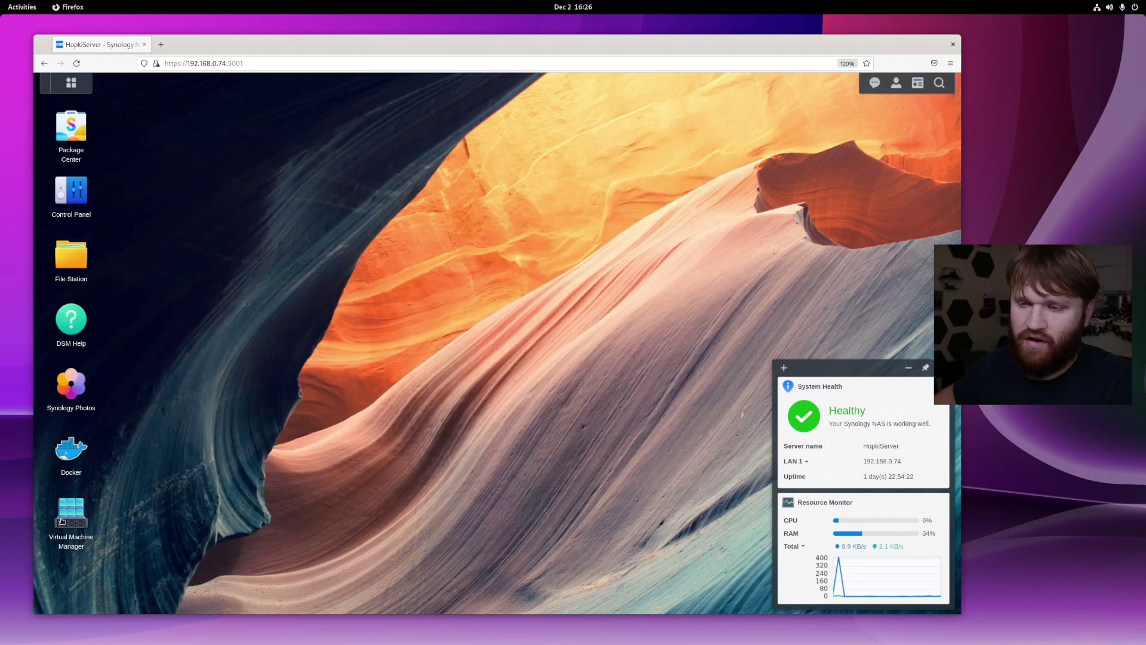
# - Open Virtual Machine Manager, view its empty virtual machine list, and close it
pyautogui.click(71, 514)
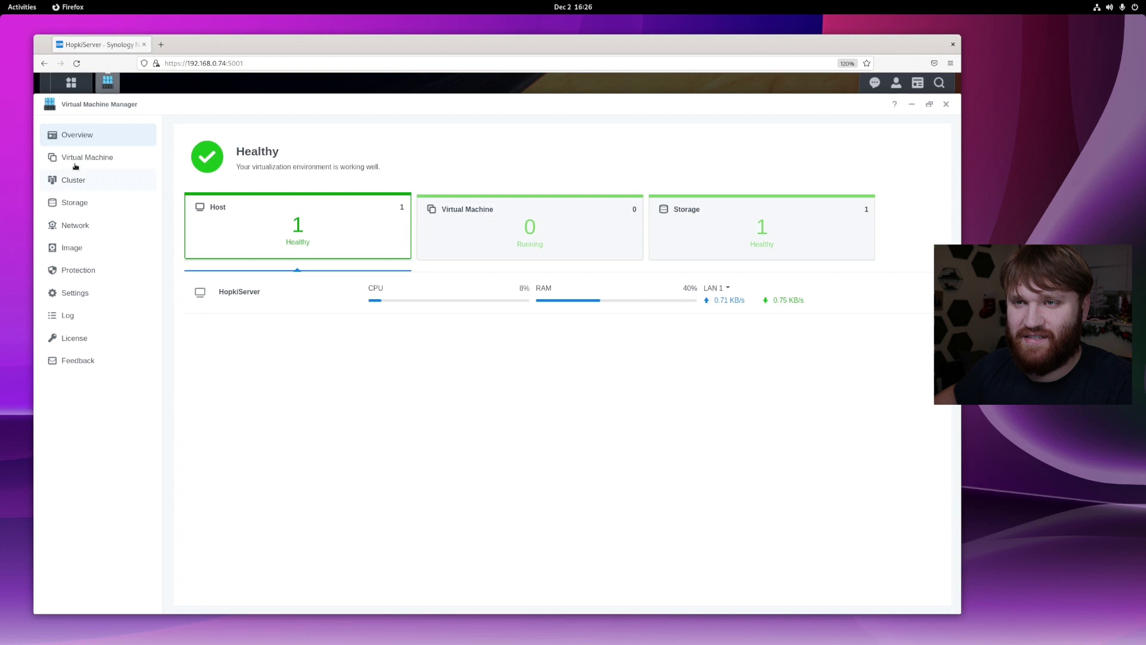
pyautogui.click(86, 165)
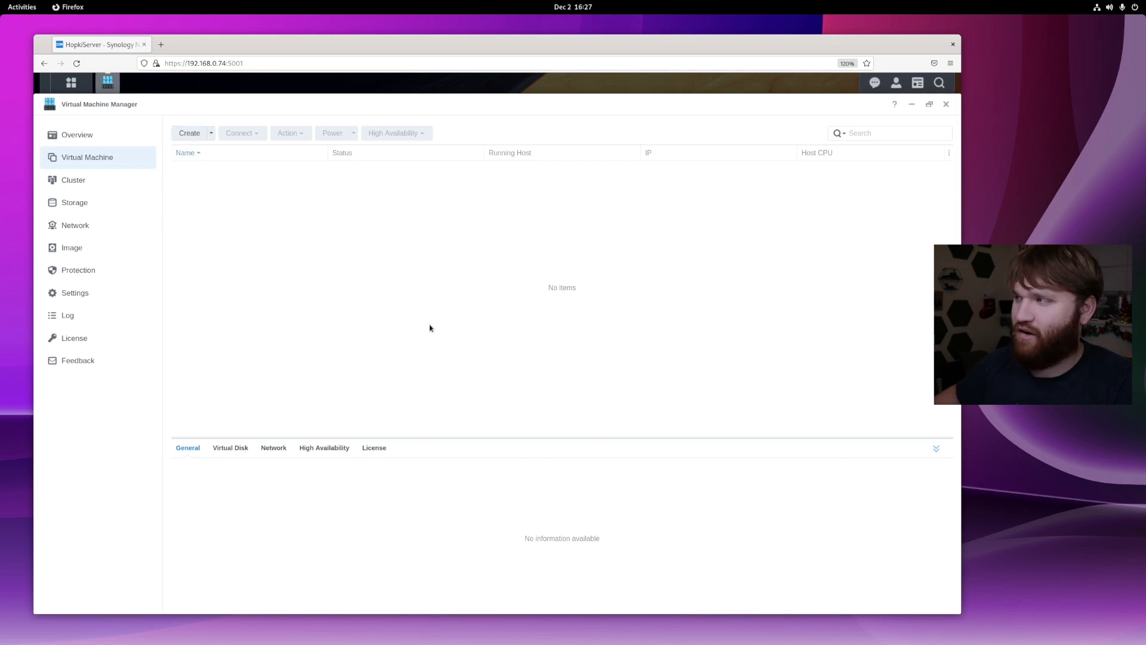
pyautogui.click(945, 105)
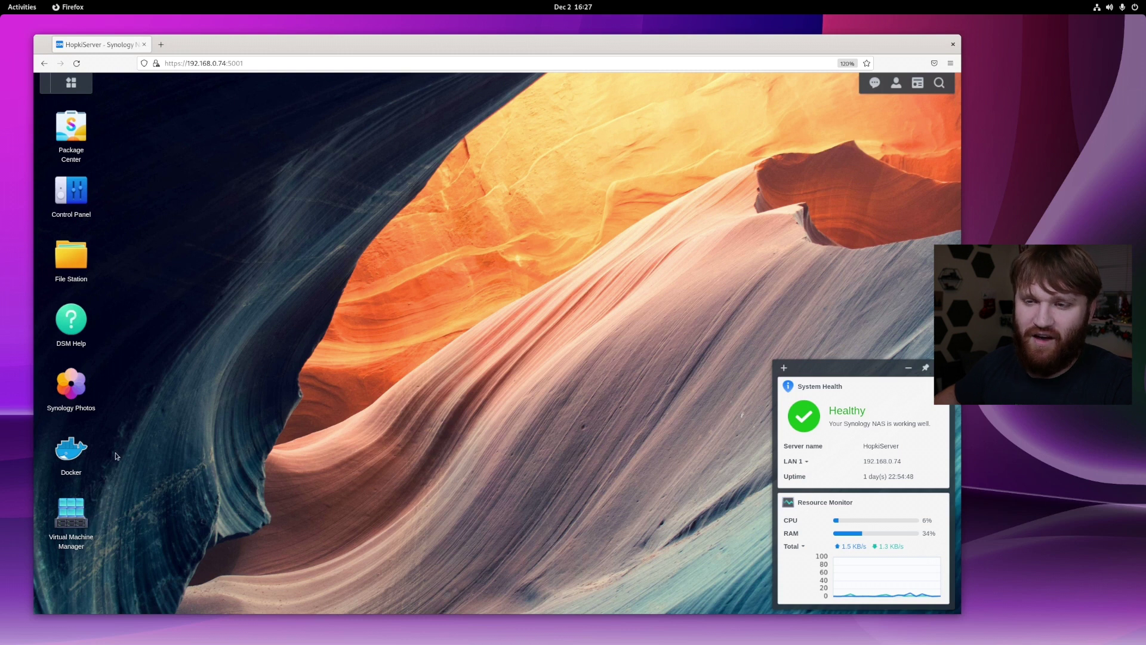
# - Open Docker and list its containers, showing the running Jellyfin container, then launch File Station
pyautogui.click(81, 442)
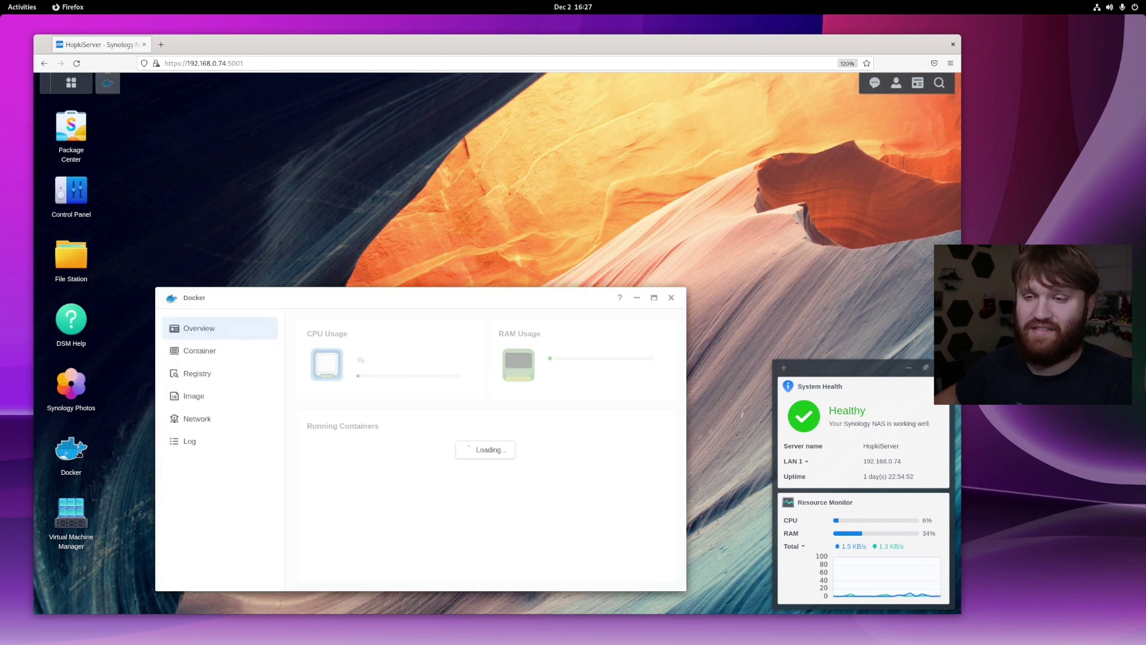
pyautogui.moveTo(460, 299); pyautogui.dragTo(445, 143)
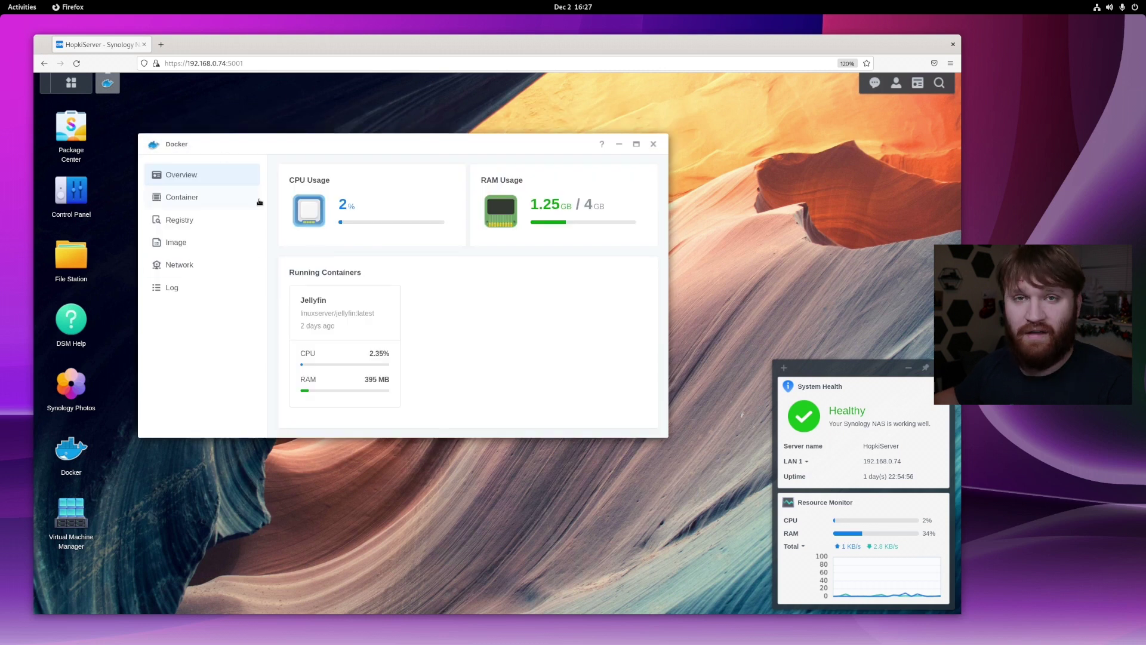
pyautogui.click(229, 199)
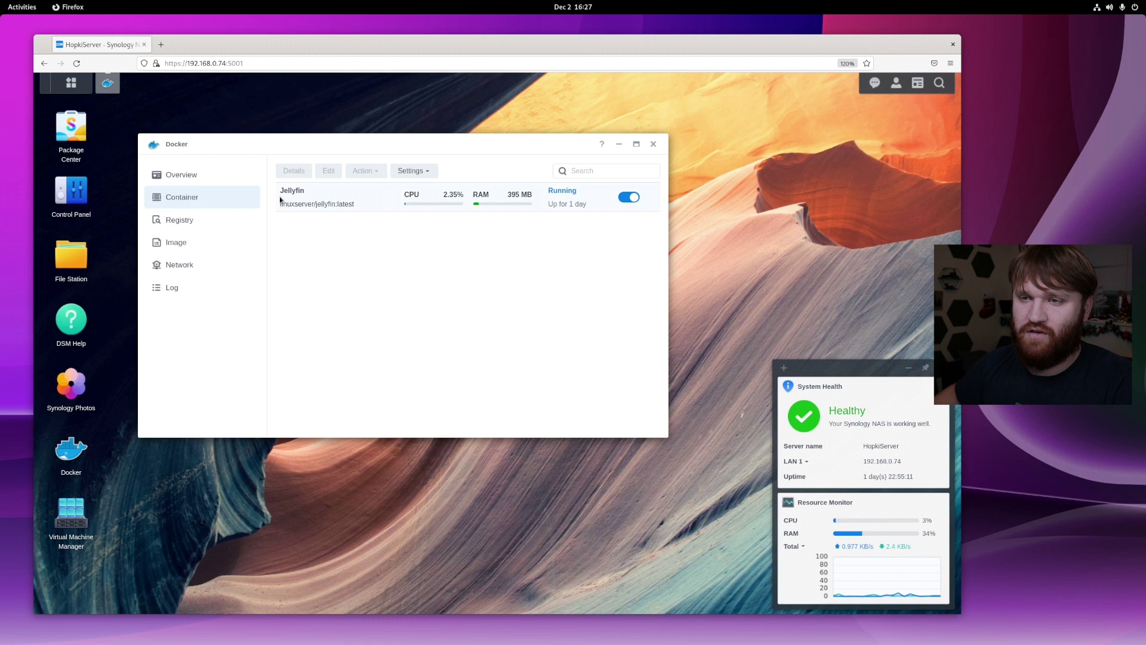
pyautogui.click(83, 256)
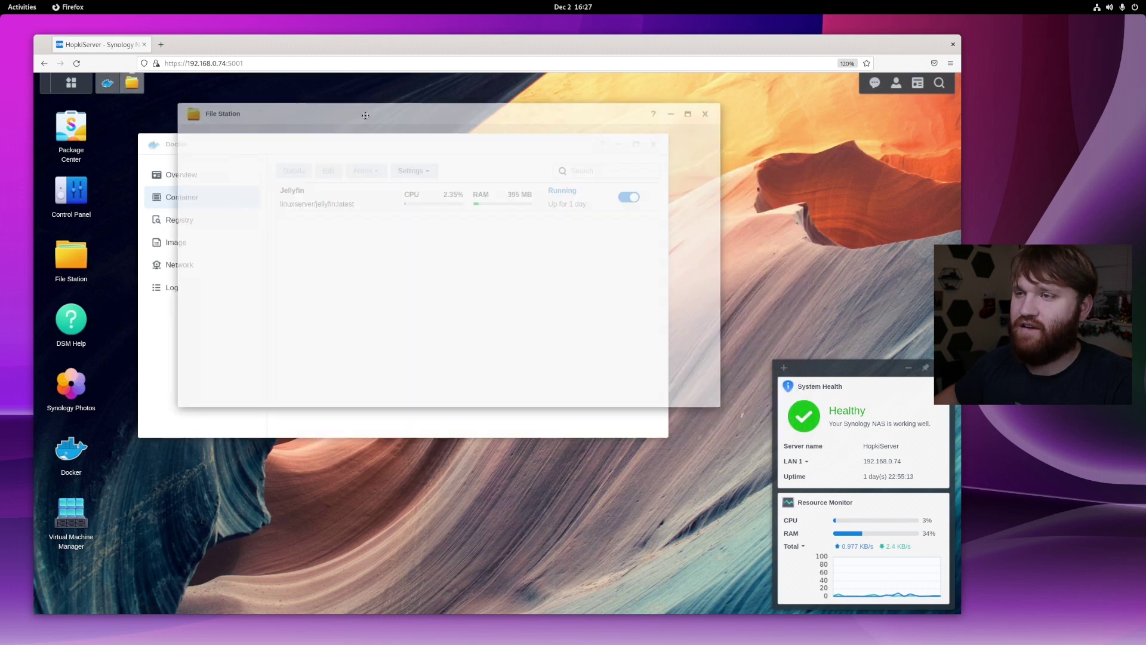
# - Browse Media > adults > shows > Sons of Anarchy > Season 1, then close File Station and Docker
pyautogui.doubleClick(334, 193)
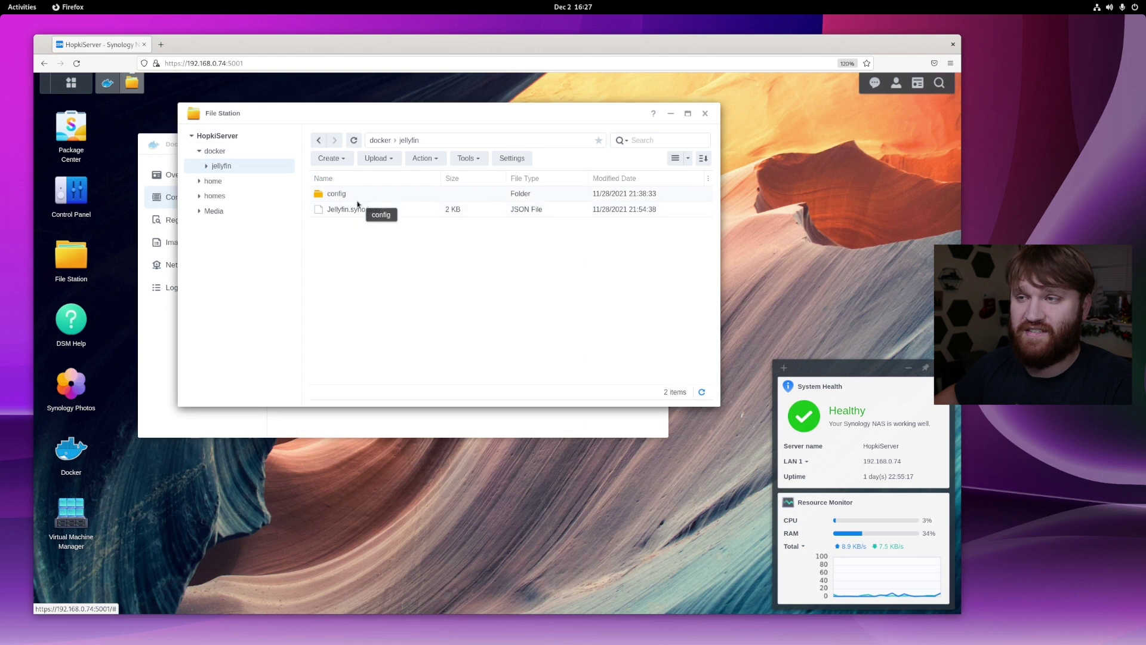
pyautogui.click(218, 212)
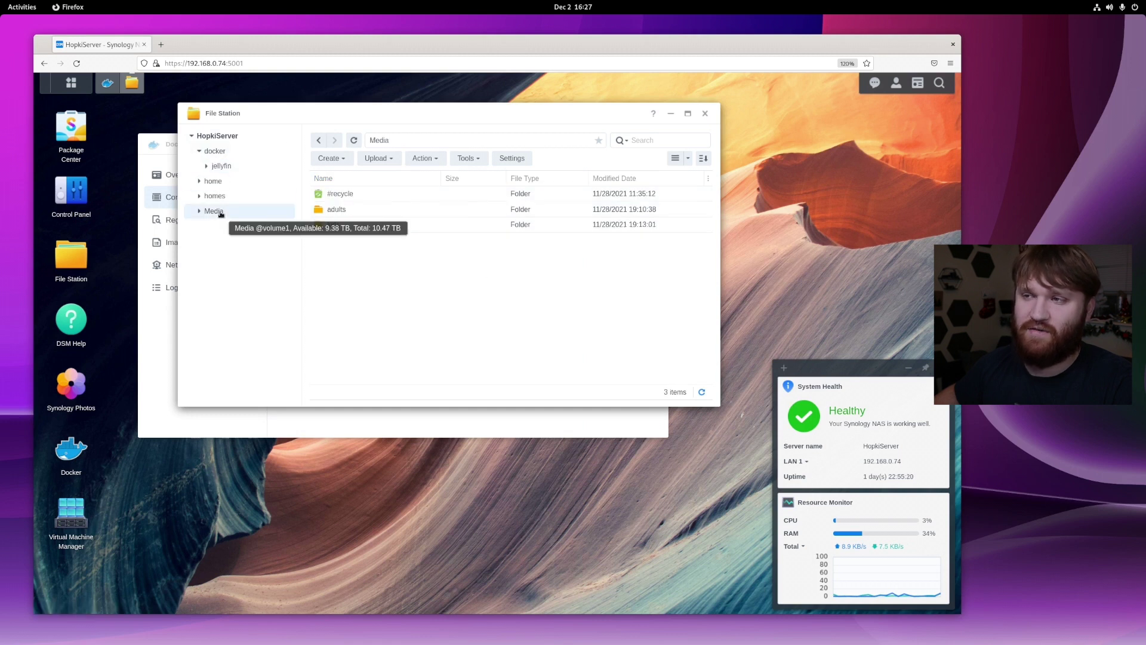
pyautogui.doubleClick(337, 210)
pyautogui.doubleClick(337, 209)
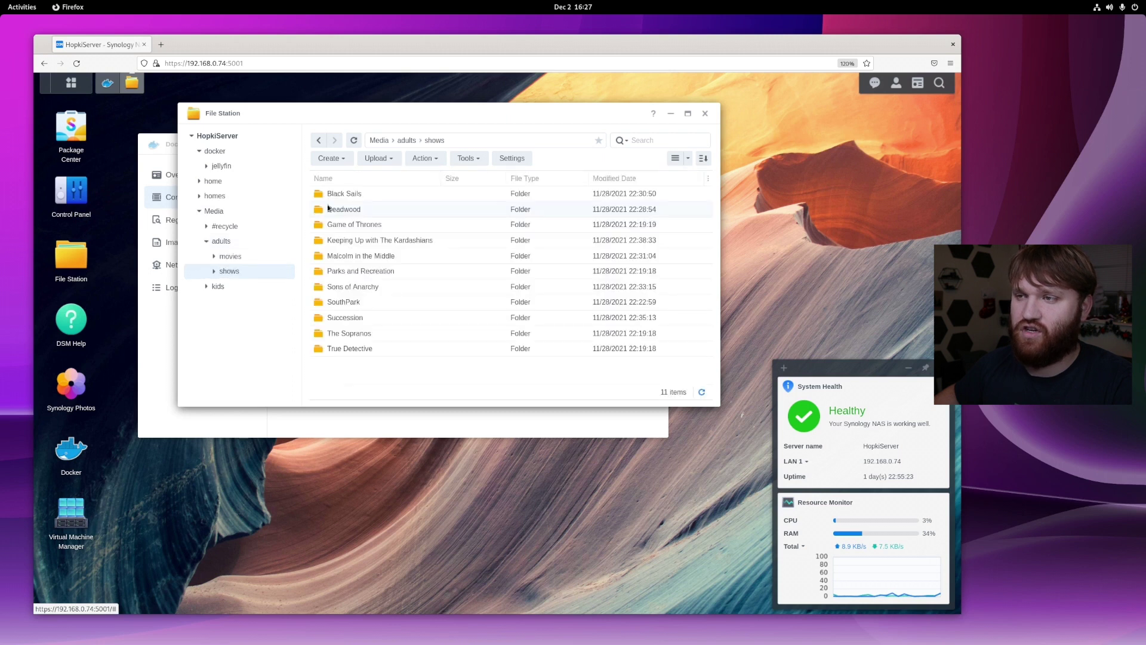
pyautogui.doubleClick(343, 286)
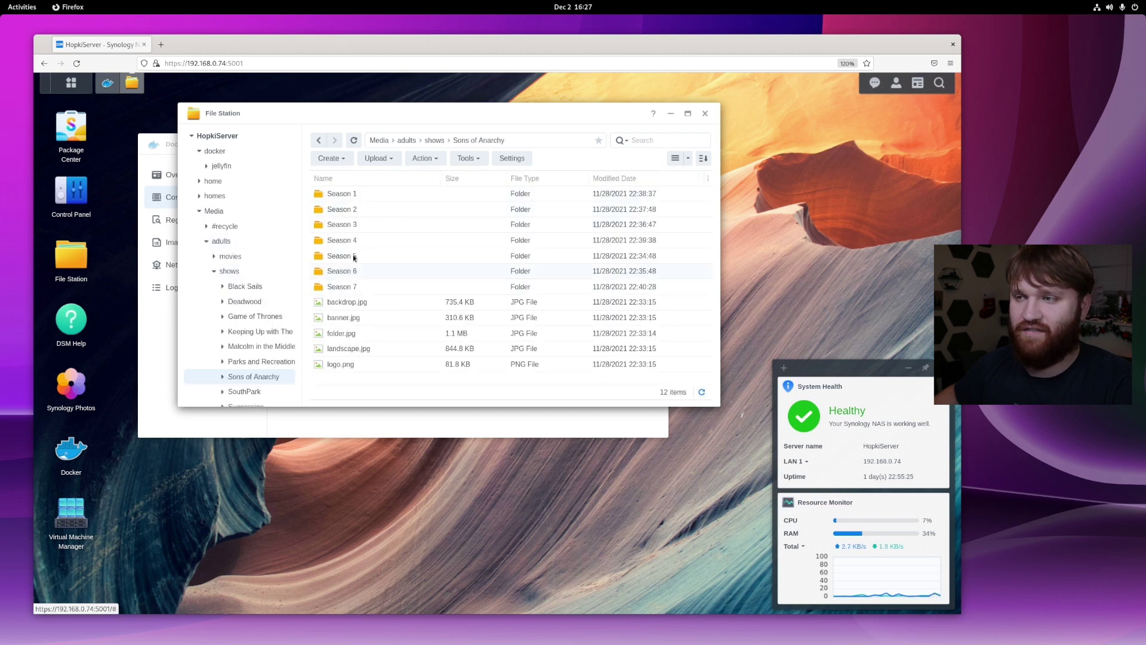
pyautogui.click(325, 194)
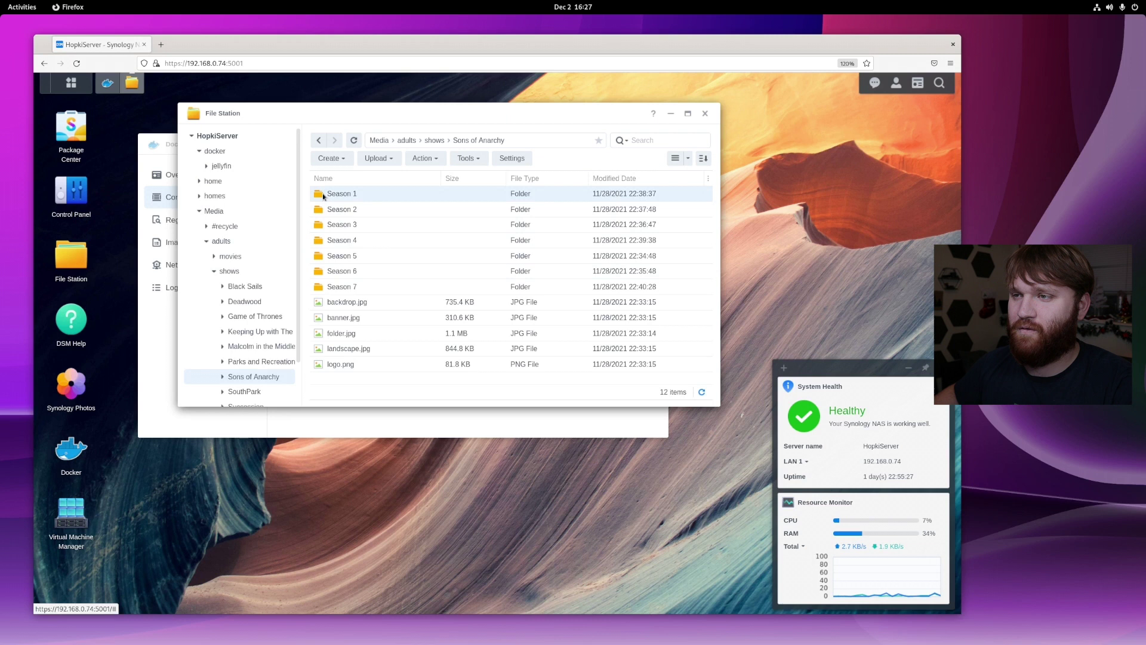
pyautogui.doubleClick(325, 195)
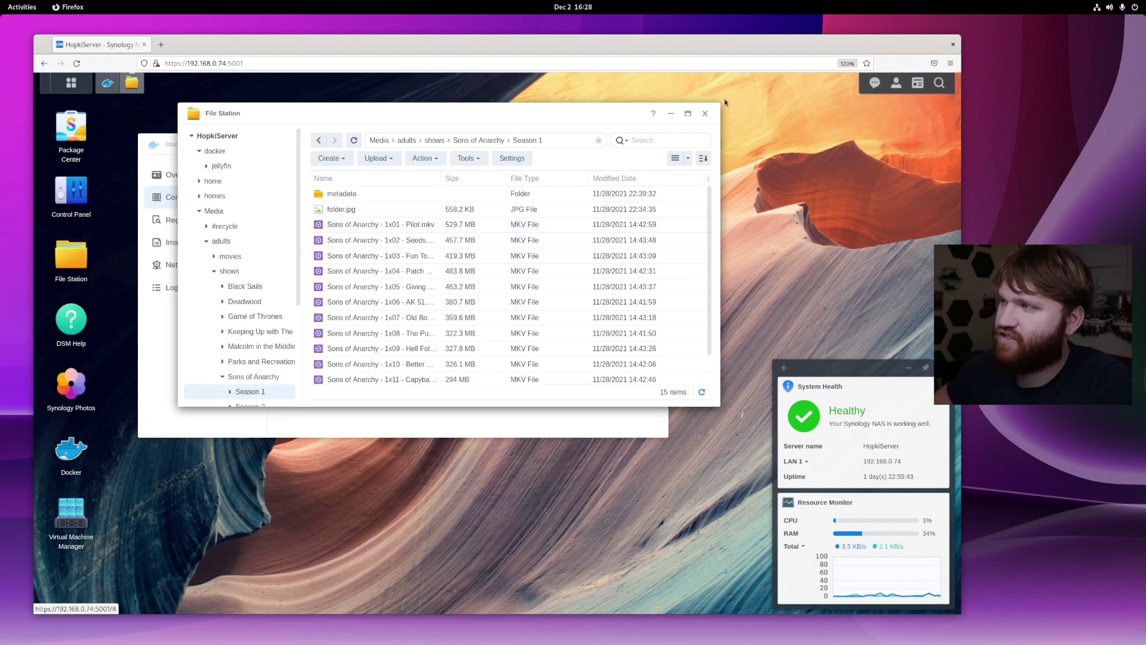
pyautogui.click(705, 113)
pyautogui.click(653, 147)
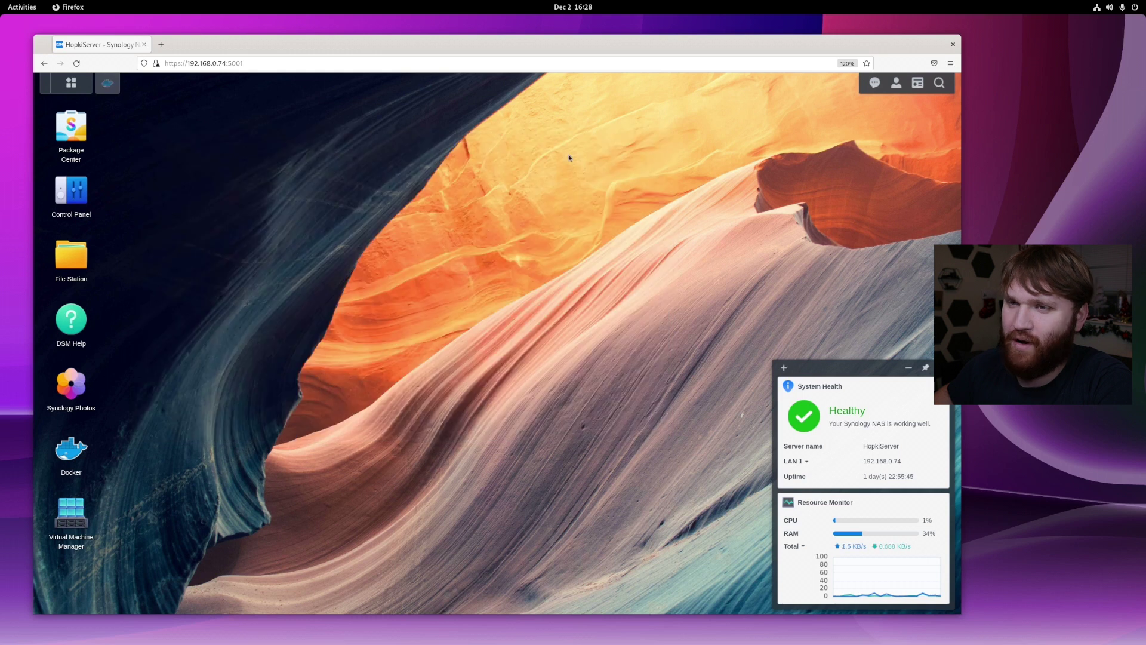
# - Launch Synology Photos from the Main Menu, opening its photo timeline in a new tab
pyautogui.moveTo(667, 128); pyautogui.dragTo(235, 425)
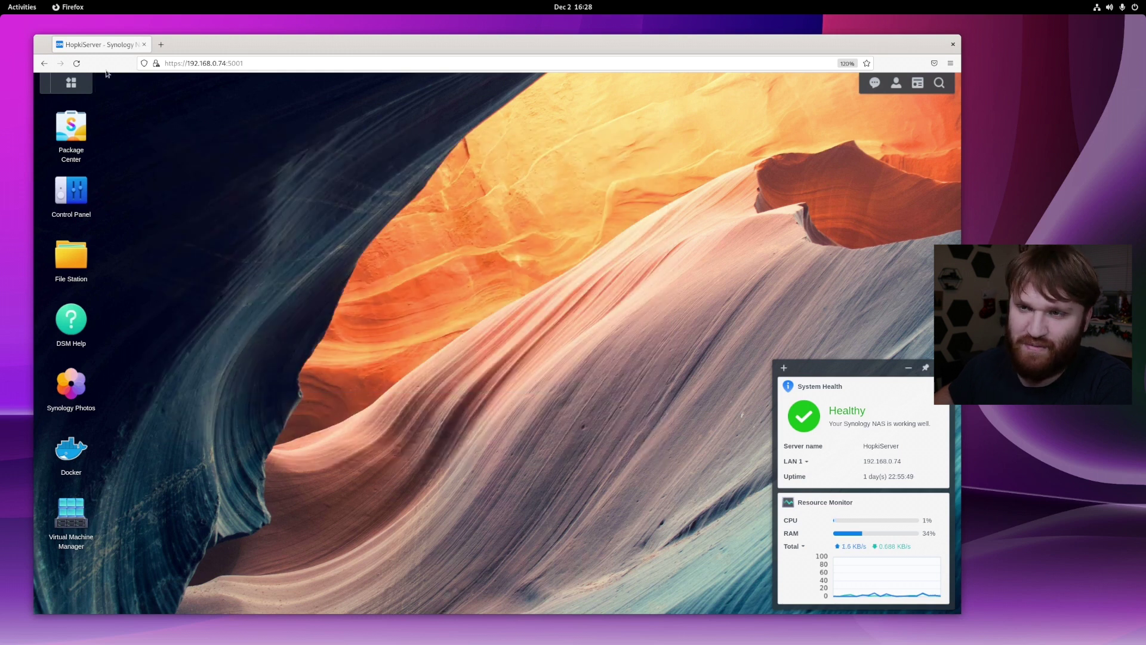
pyautogui.click(70, 83)
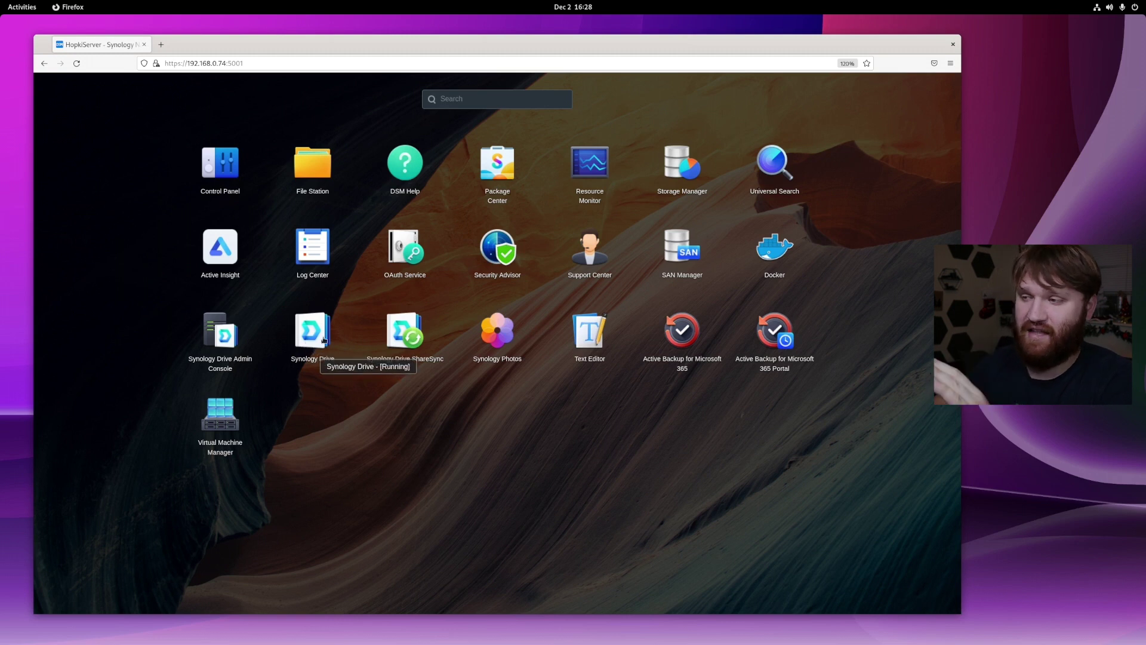
pyautogui.click(497, 332)
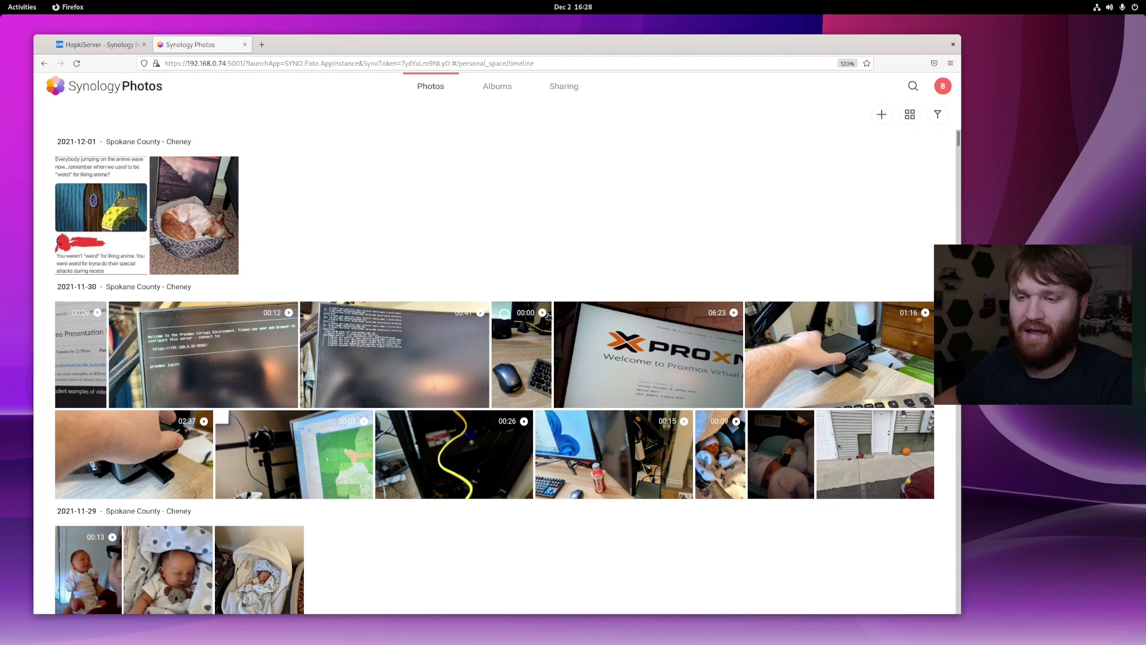
pyautogui.click(200, 210)
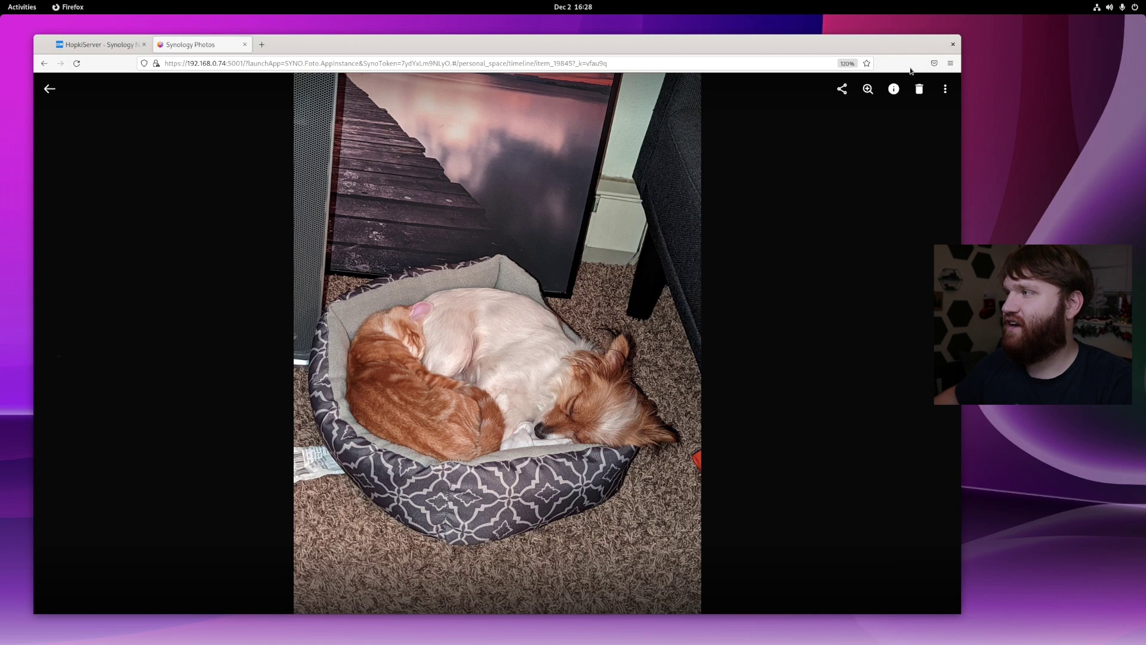
pyautogui.click(945, 91)
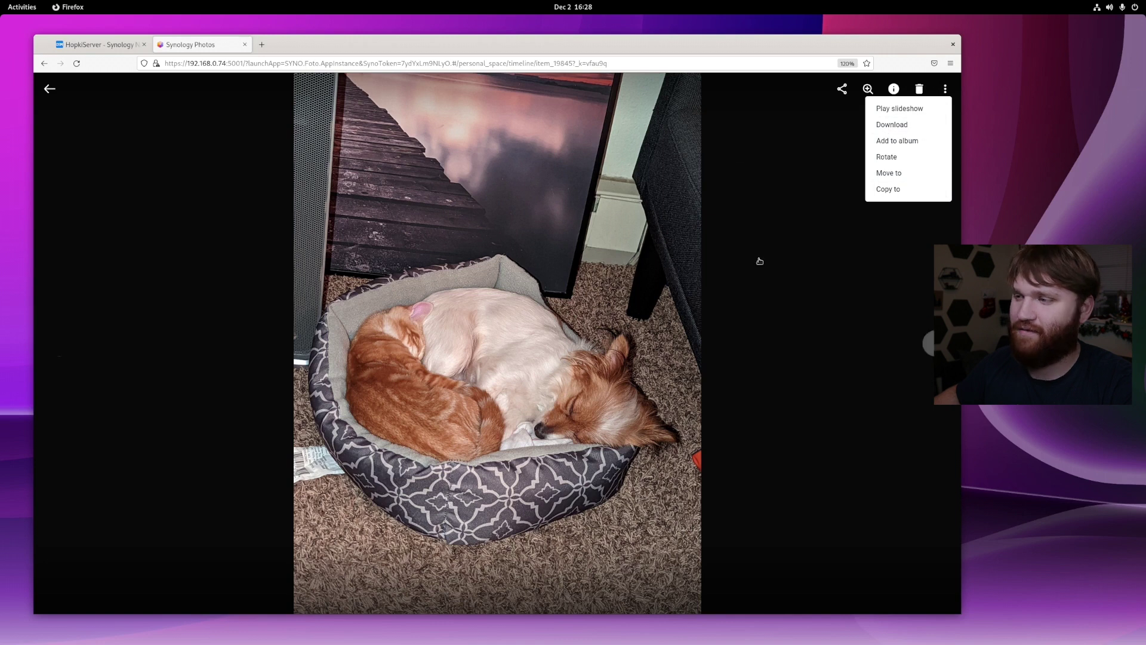
pyautogui.click(929, 343)
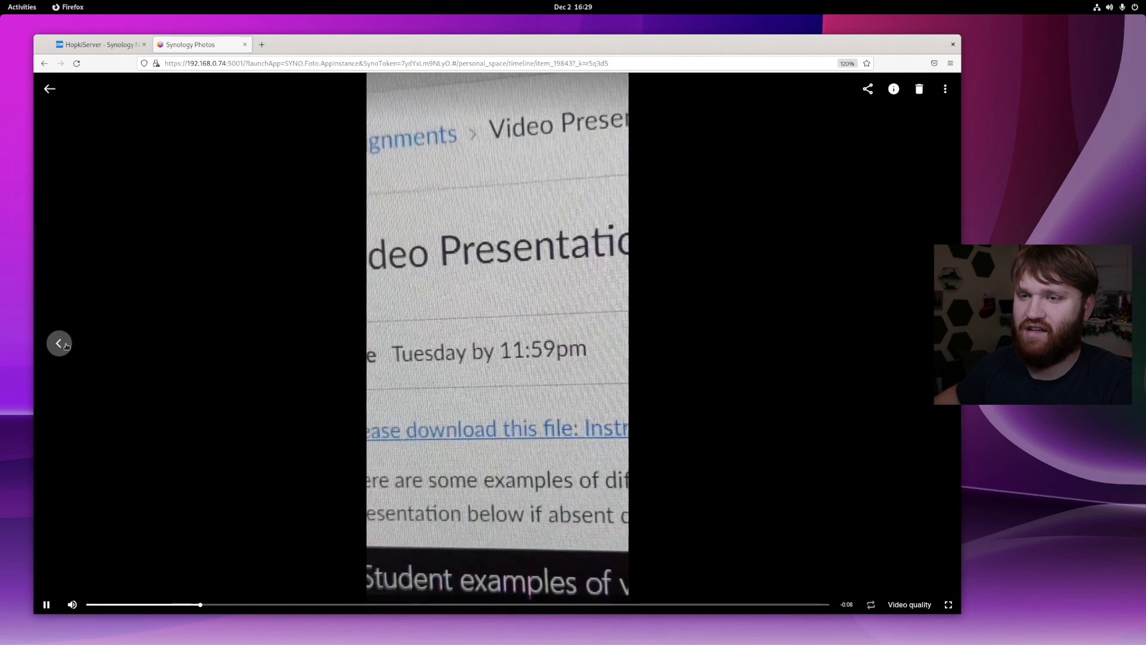
pyautogui.click(59, 344)
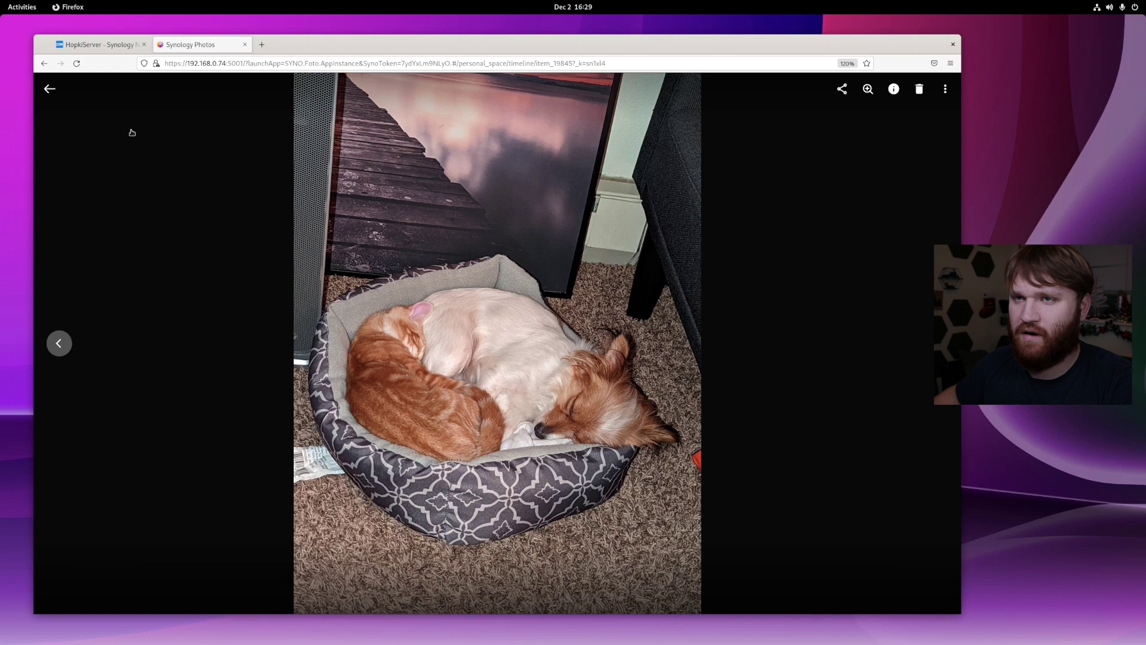
pyautogui.click(50, 90)
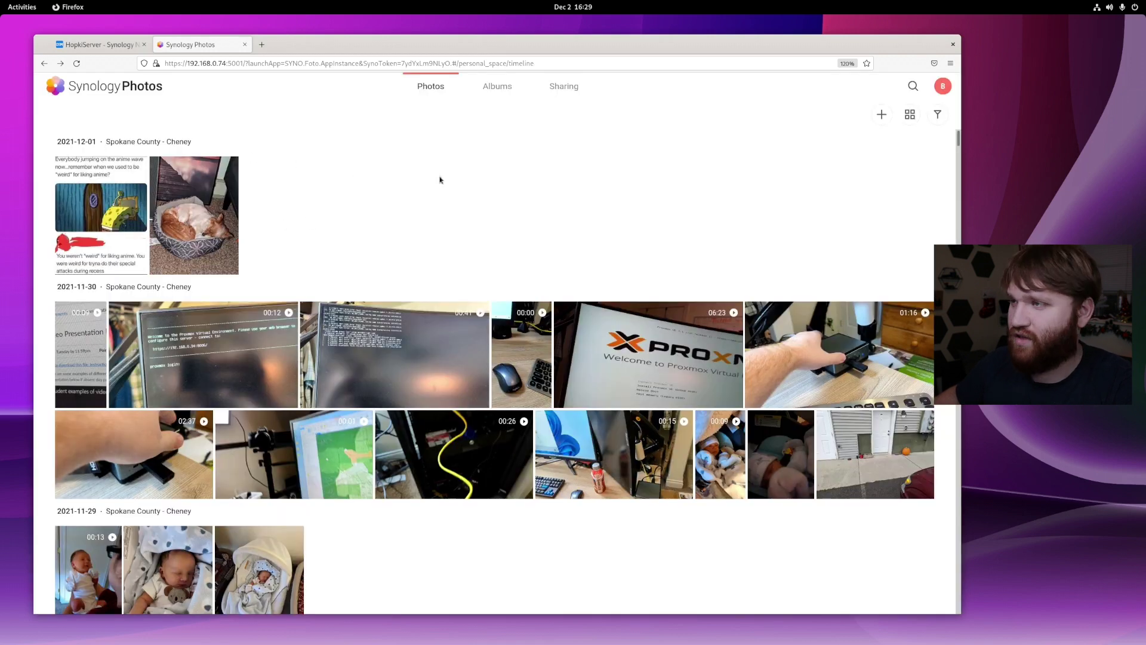
# - Open File Station and browse homes > user > Photos > MobileBackup > iPhone, dismissing the error
pyautogui.click(99, 47)
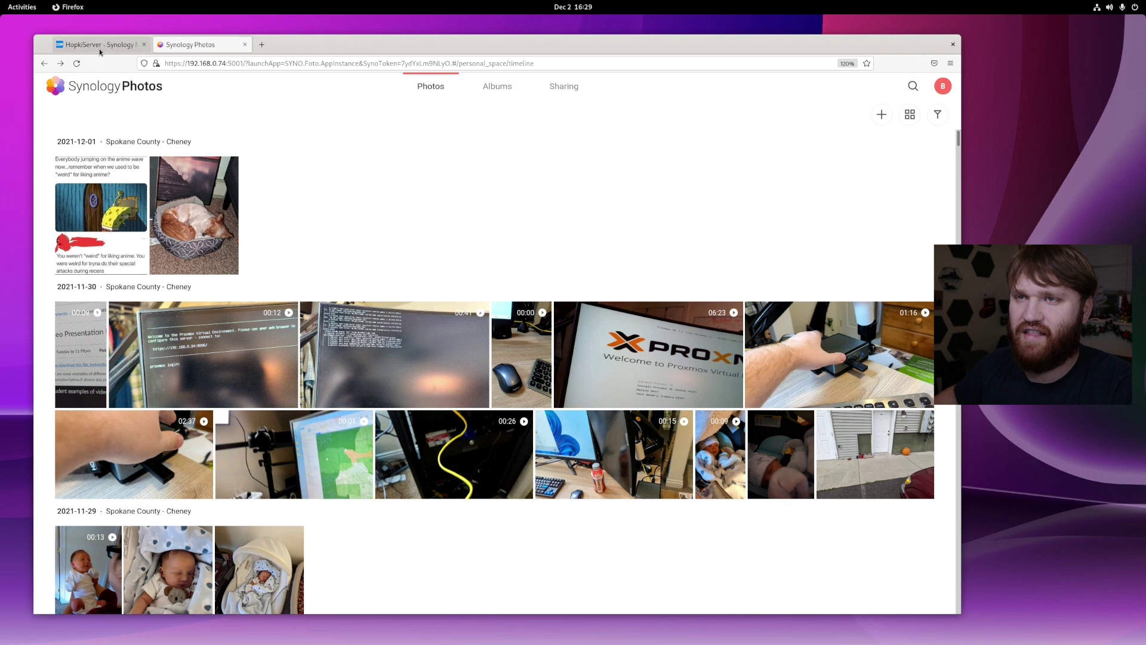
pyautogui.click(73, 258)
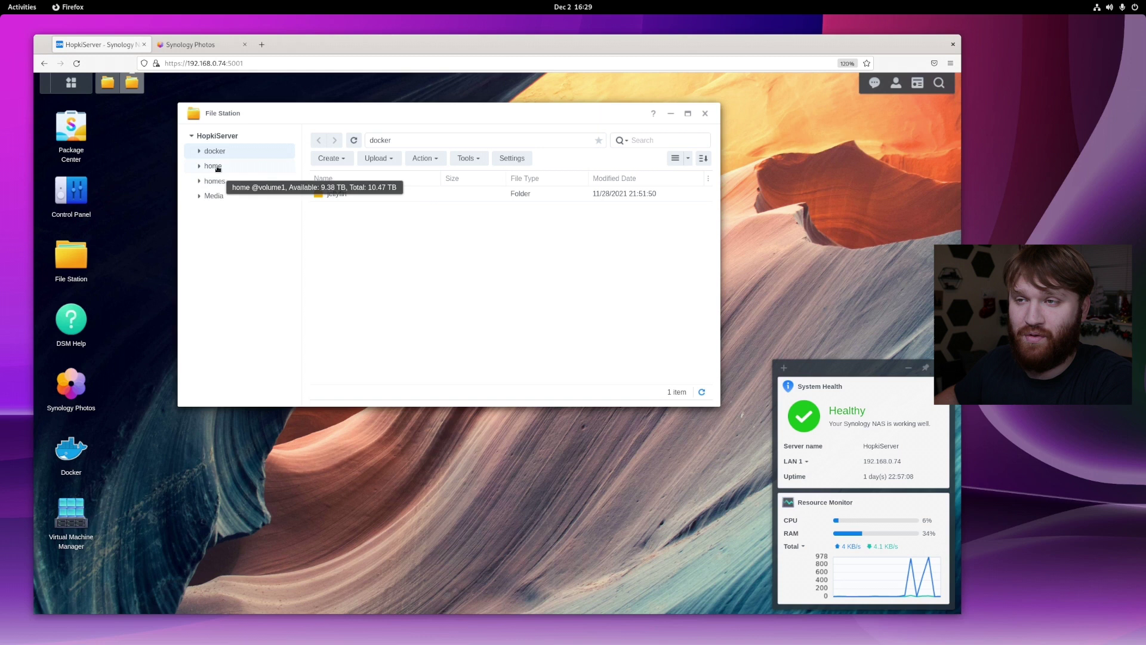
pyautogui.click(242, 181)
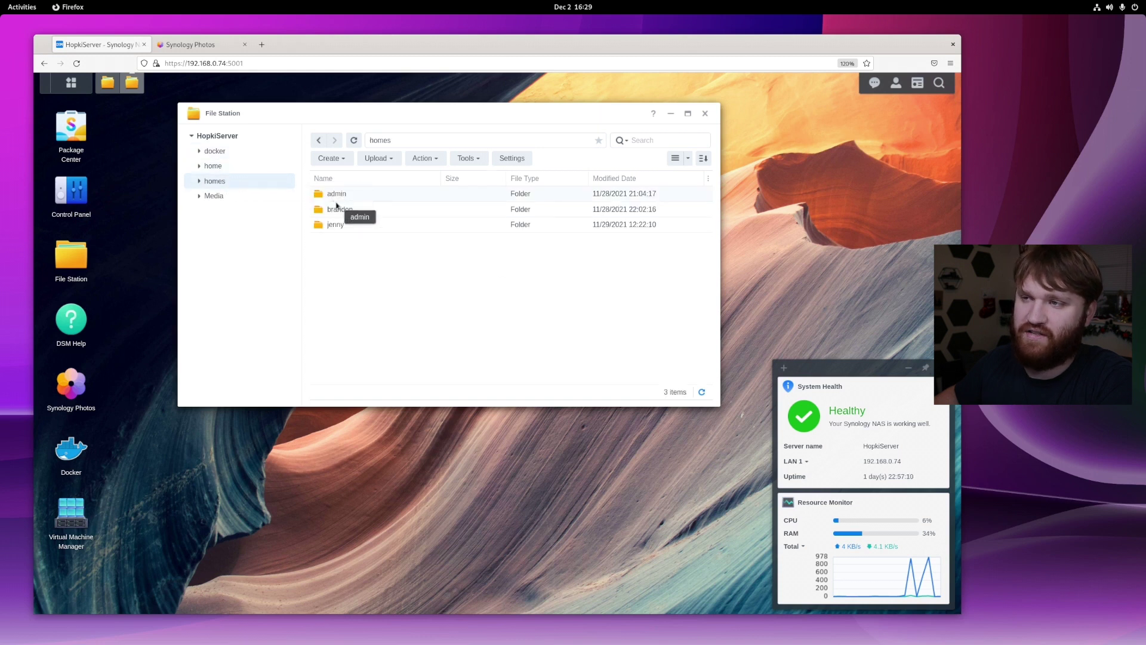
pyautogui.click(320, 229)
pyautogui.doubleClick(320, 229)
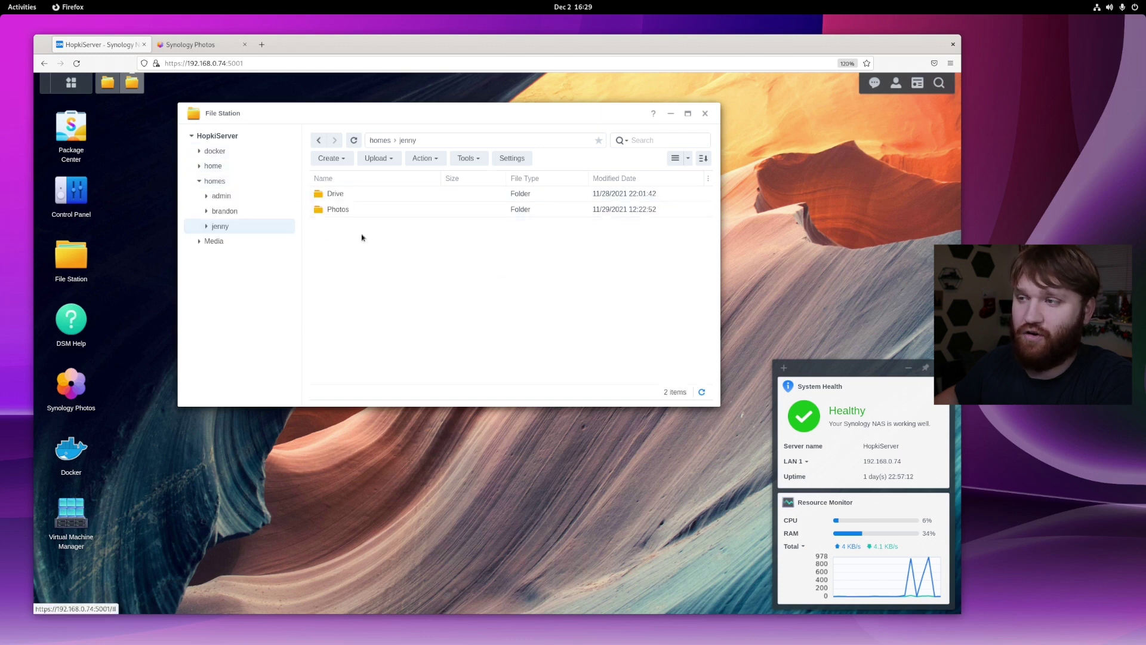
pyautogui.doubleClick(325, 212)
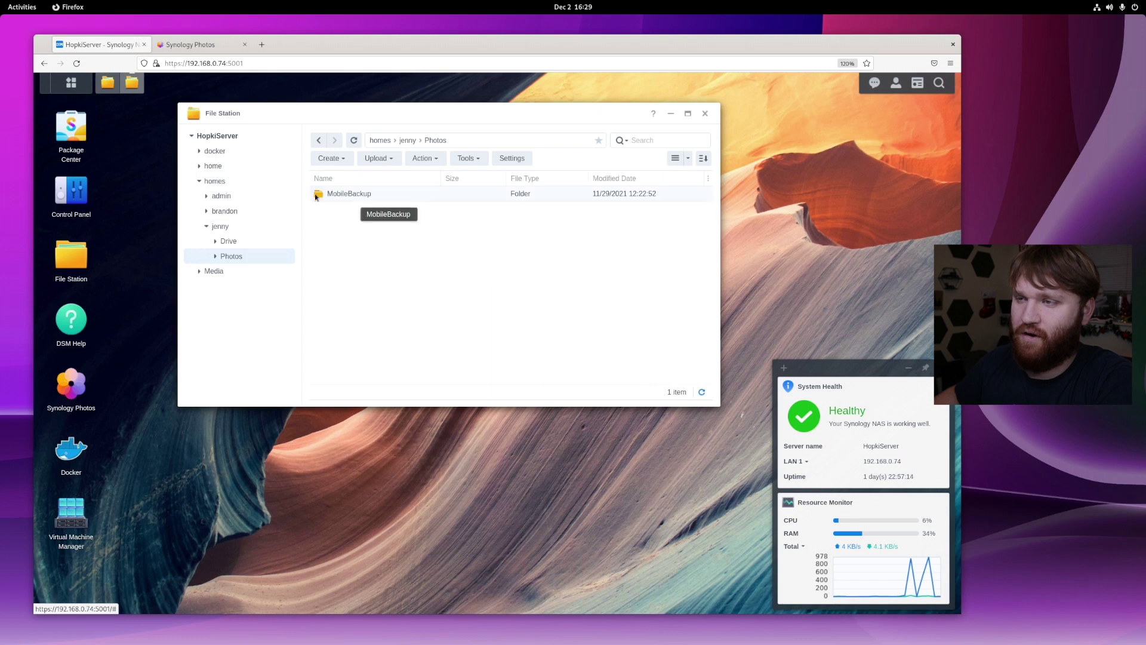
pyautogui.doubleClick(327, 193)
pyautogui.moveTo(310, 197); pyautogui.dragTo(341, 213)
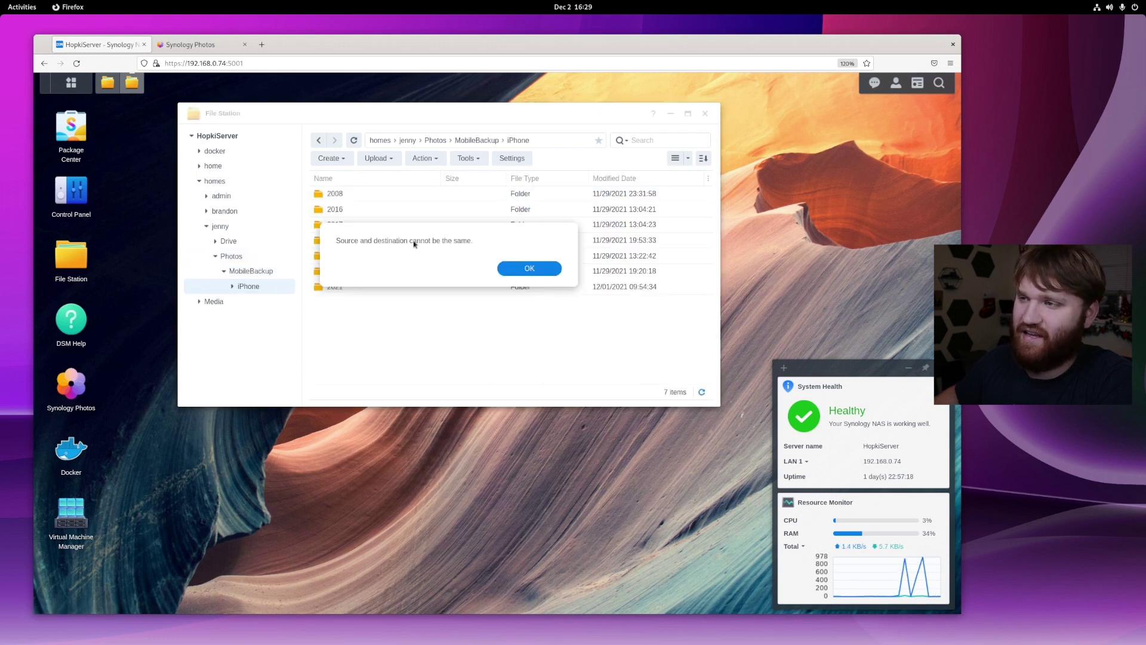
pyautogui.press('Return')
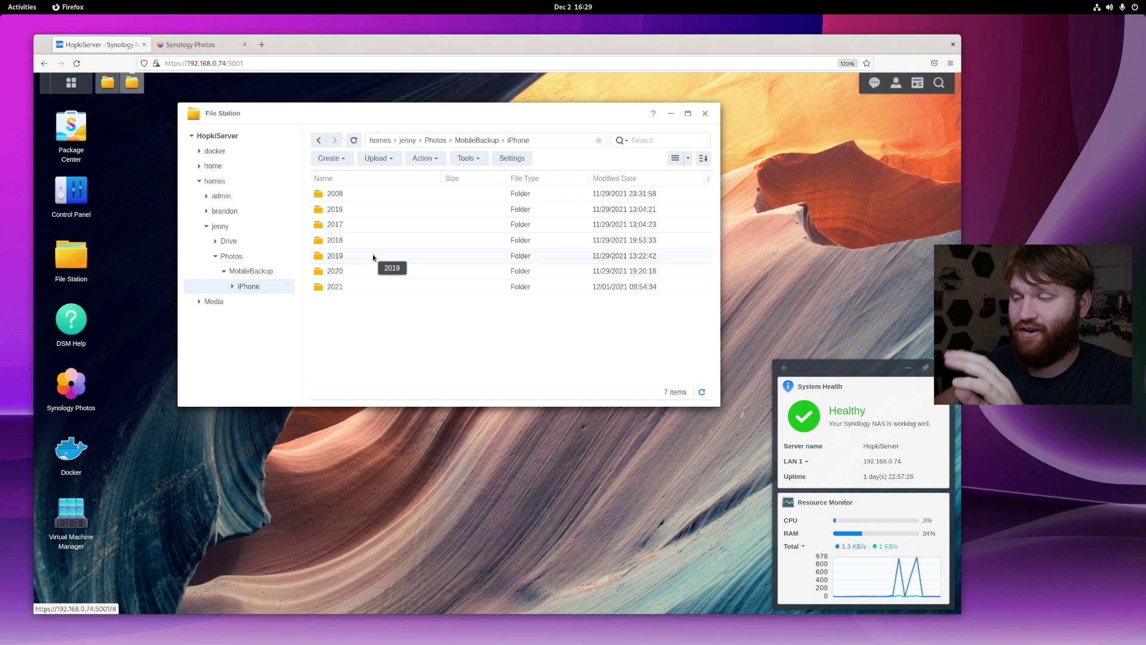
# - Close File Station and open Package Center, moving and enlarging its window
pyautogui.click(705, 113)
pyautogui.click(65, 127)
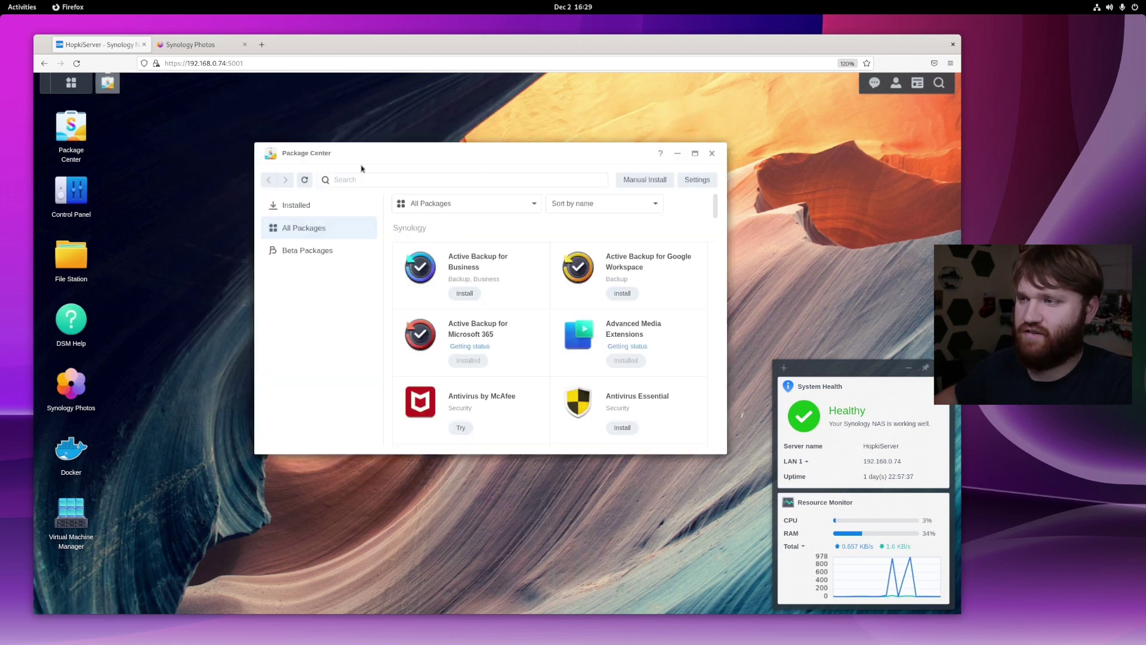
pyautogui.moveTo(472, 167); pyautogui.dragTo(362, 136)
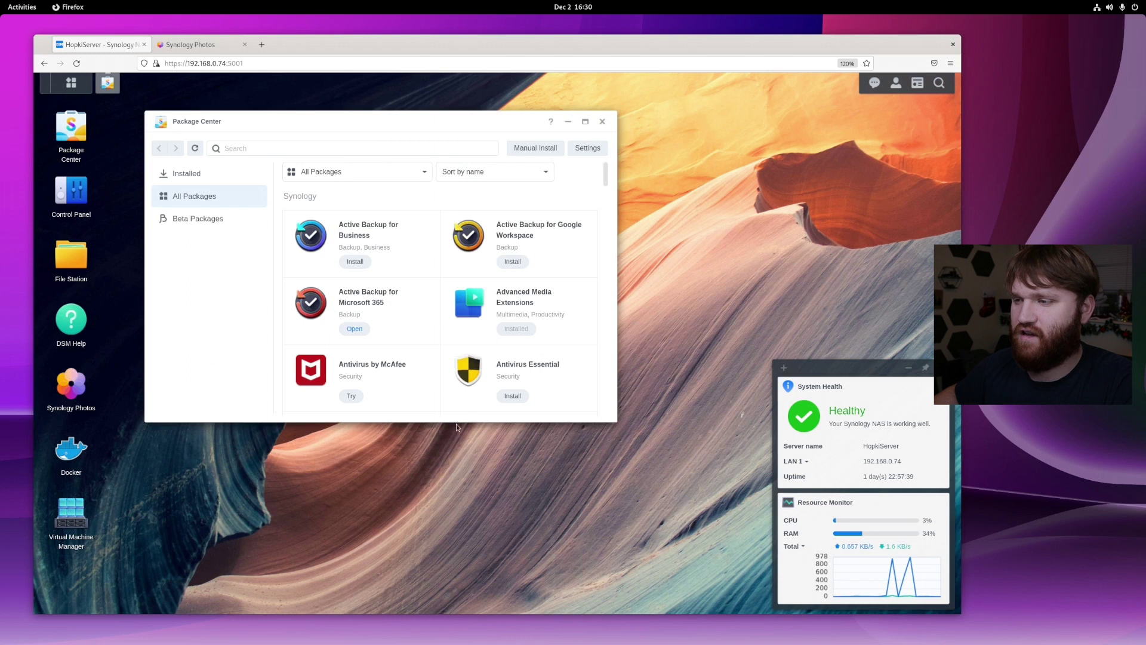
pyautogui.moveTo(458, 417); pyautogui.dragTo(464, 561)
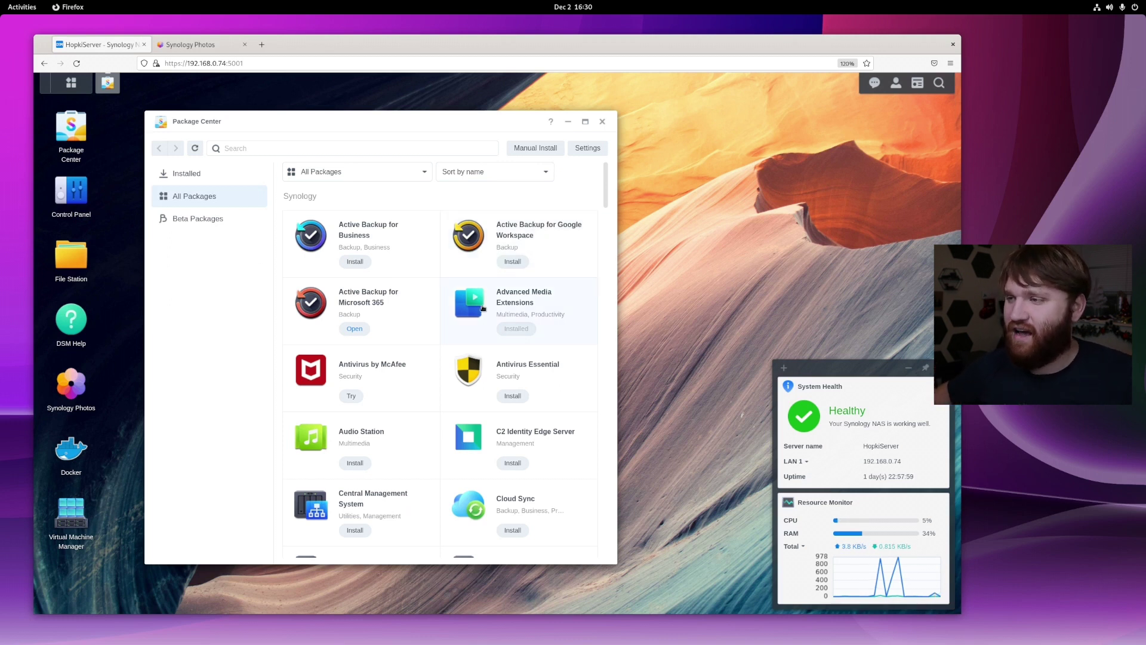
# - Scroll All Packages and open Download Station's details, showing 33,054,176 downloads
pyautogui.scroll(-5, 469, 298)
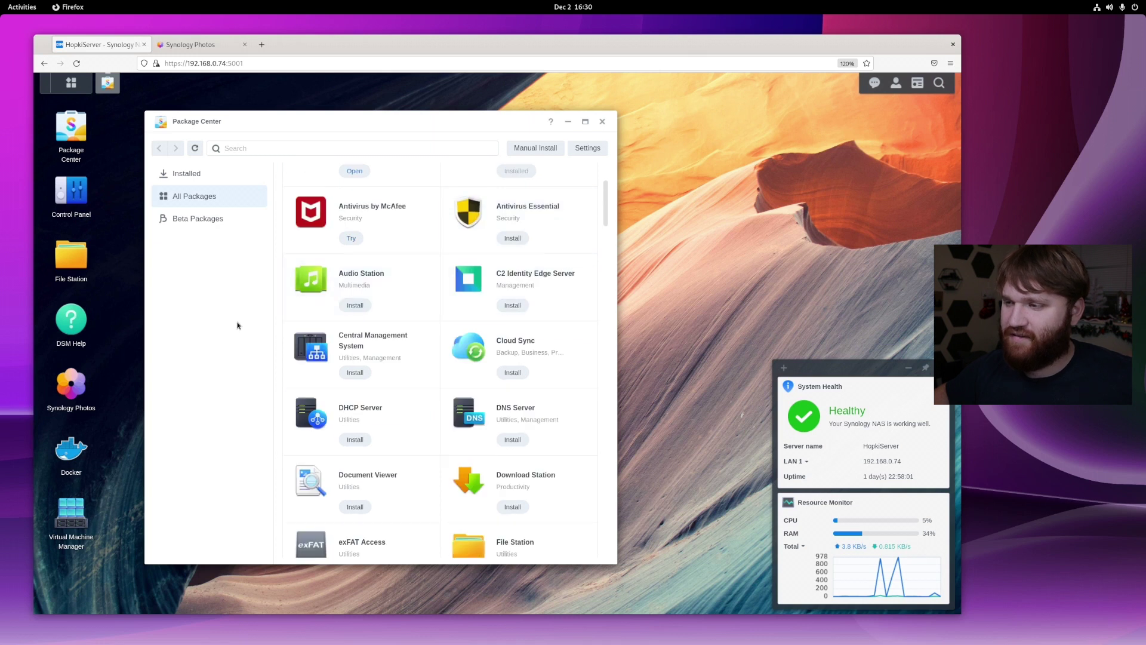
pyautogui.scroll(-5, 338, 284)
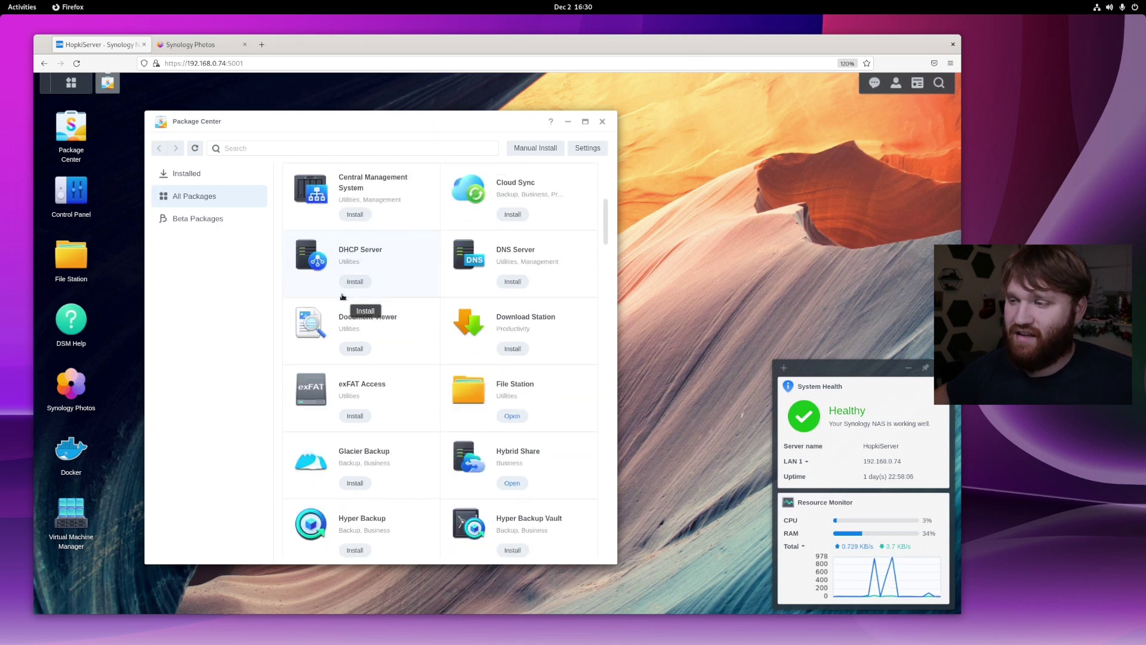
pyautogui.click(526, 316)
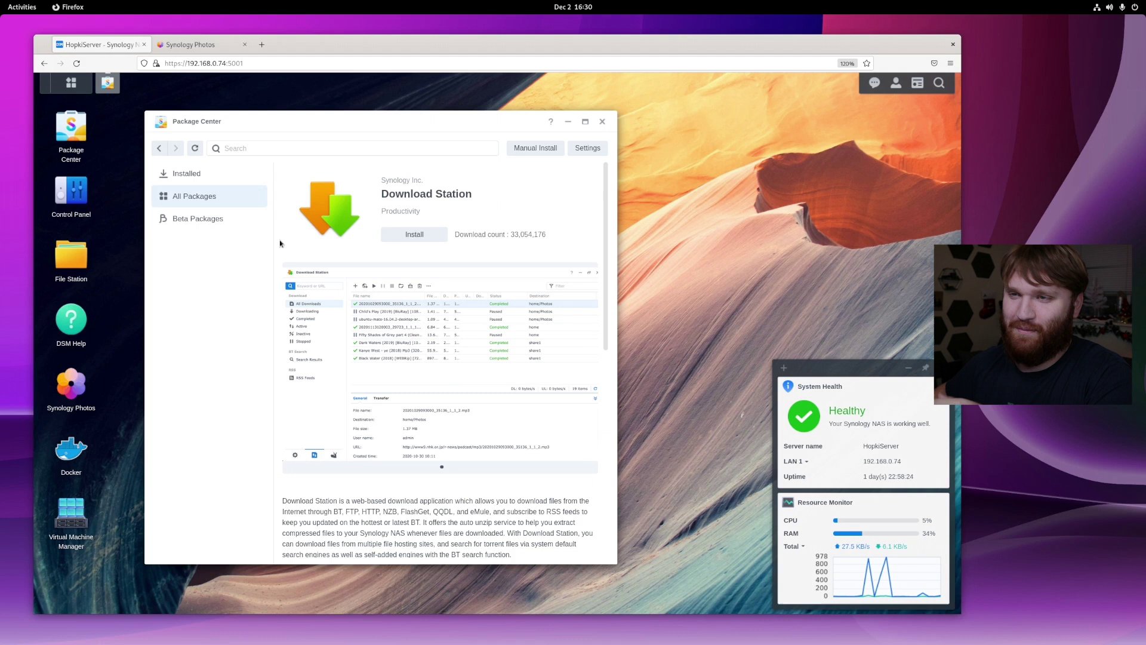
# - Return to All Packages and scroll down to Synology MailPlus, Office and Text Editor
pyautogui.click(159, 148)
pyautogui.scroll(-5, 440, 382)
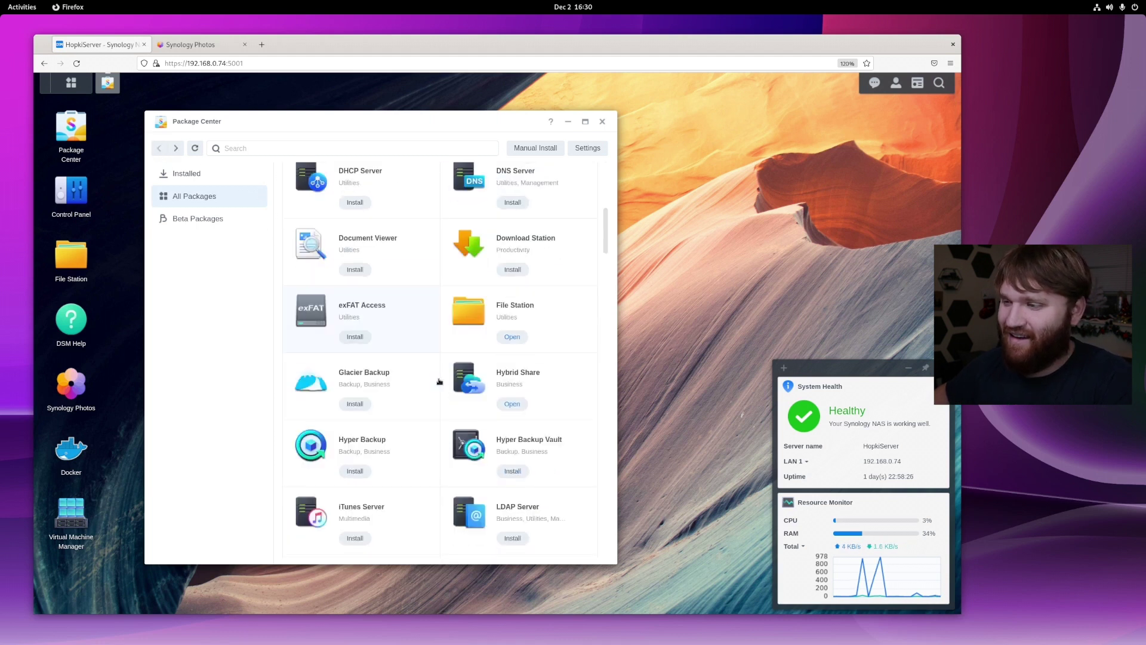
pyautogui.scroll(-3, 397, 334)
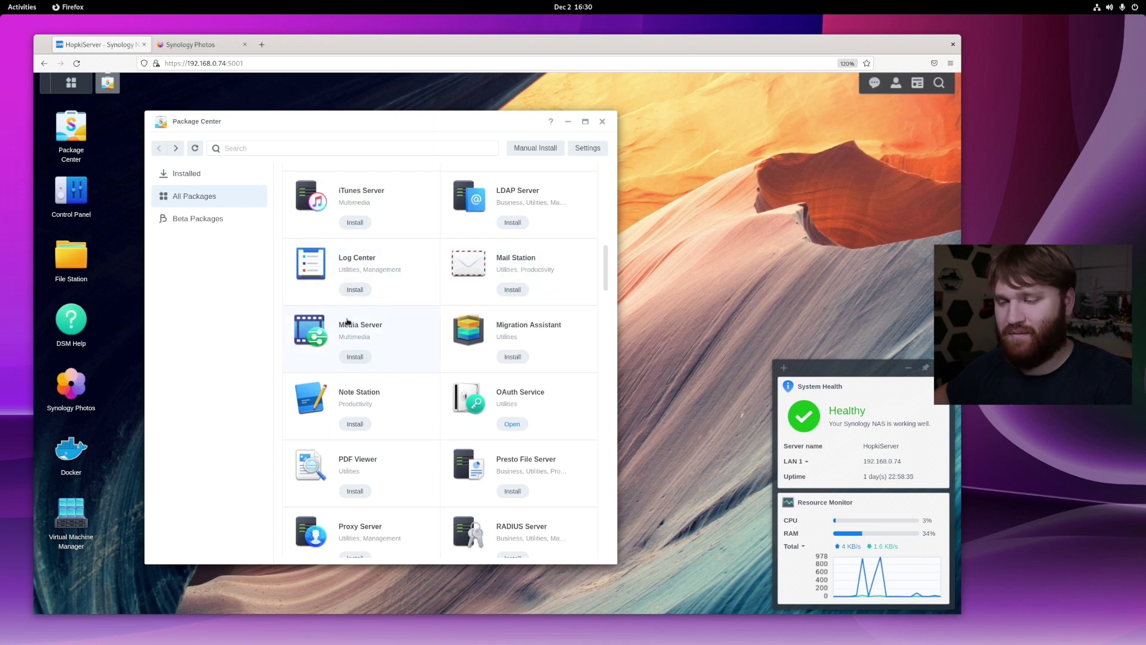
pyautogui.scroll(-2, 373, 372)
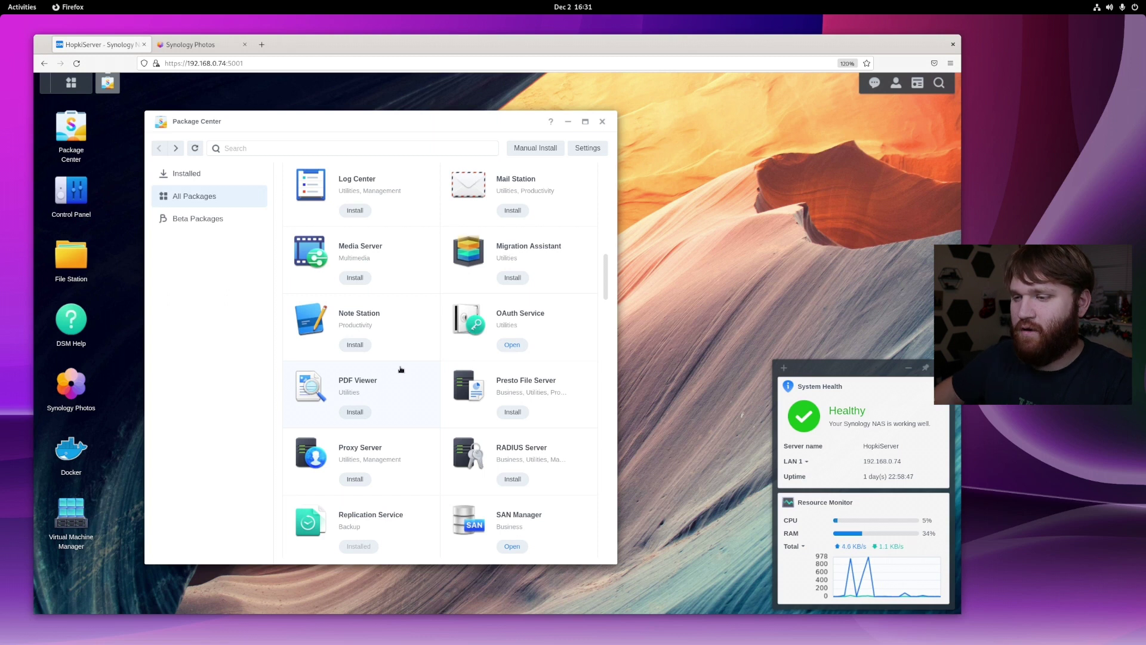
pyautogui.scroll(-3, 403, 370)
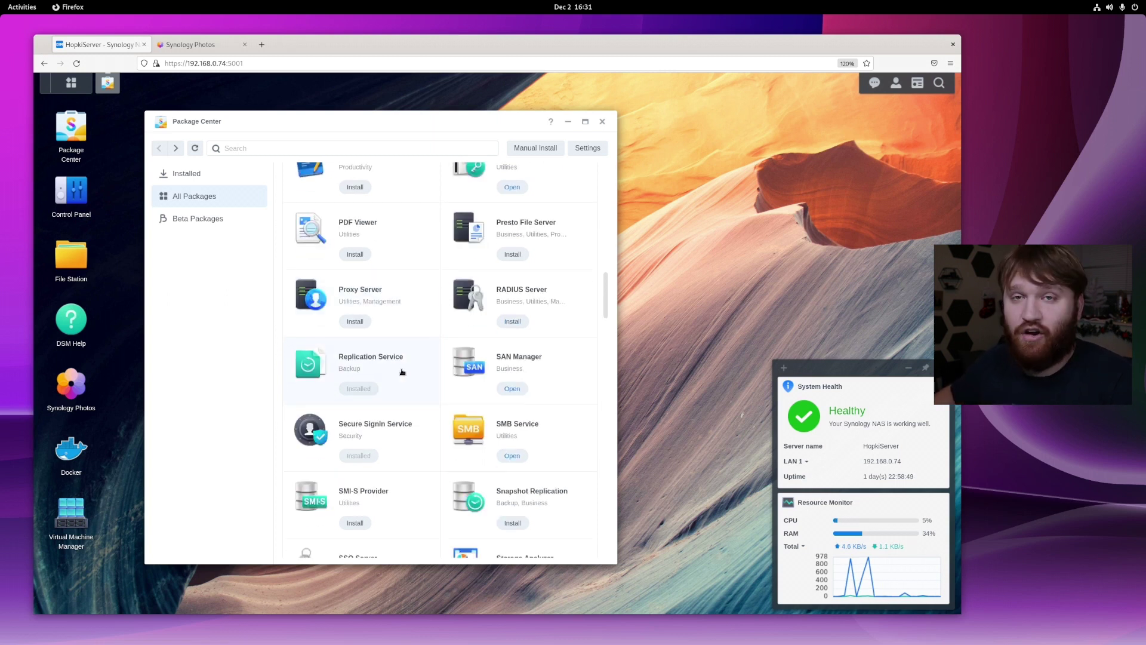
pyautogui.scroll(-6, 403, 372)
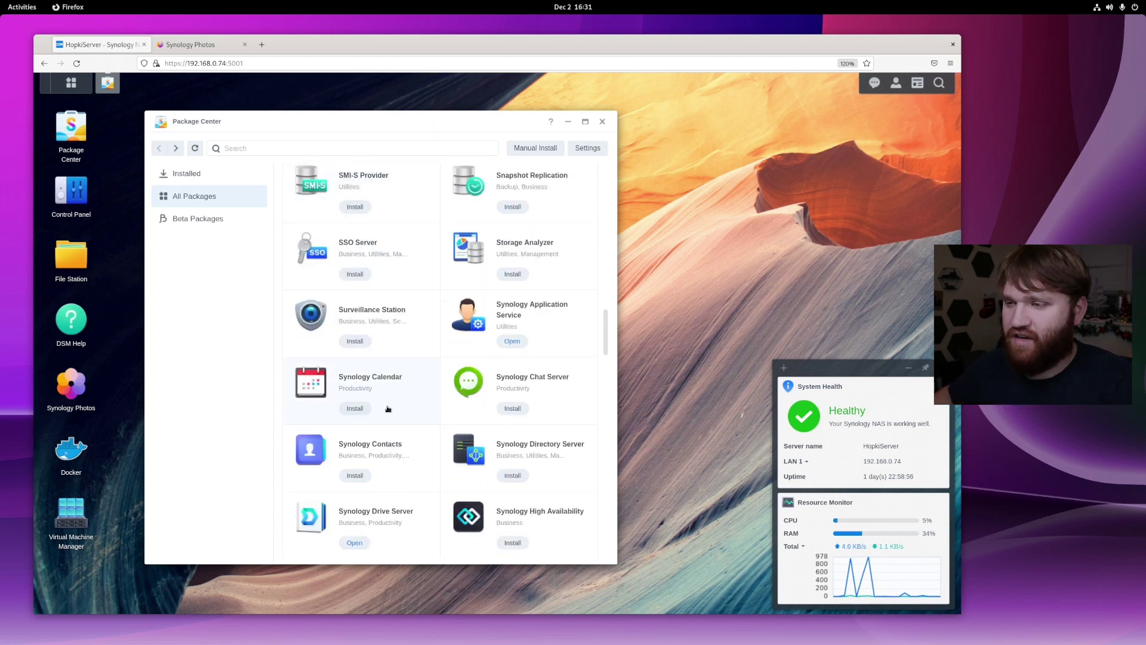
pyautogui.scroll(-4, 435, 392)
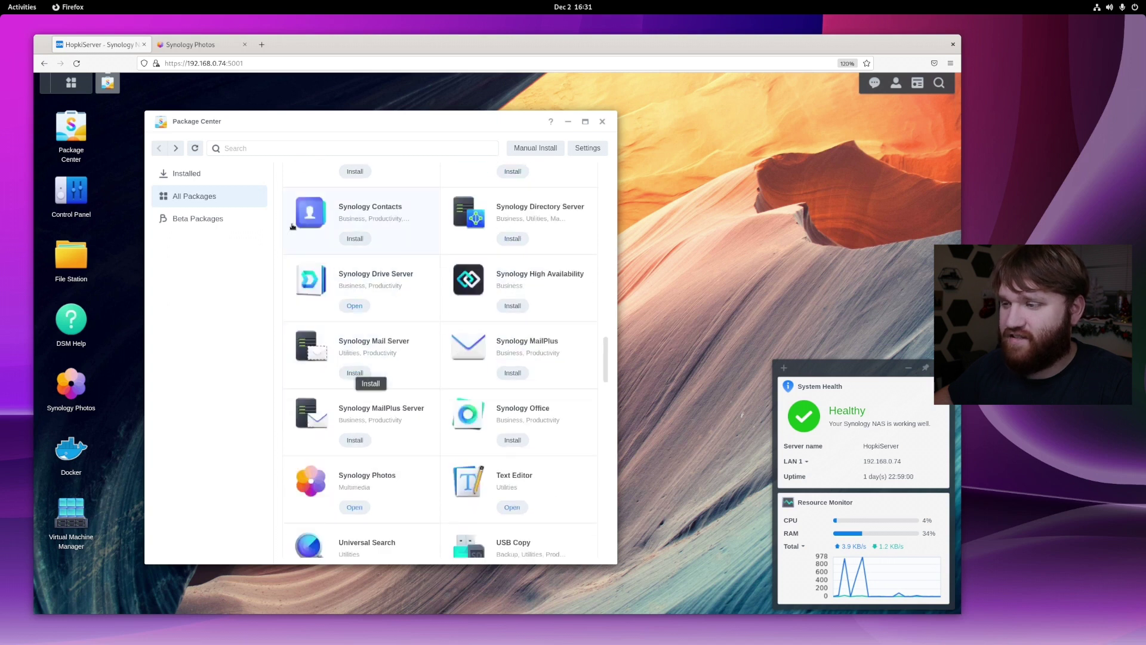
# - Open Synology Office's details and cycle its screenshots, including the spreadsheet and Business Plan views
pyautogui.click(483, 409)
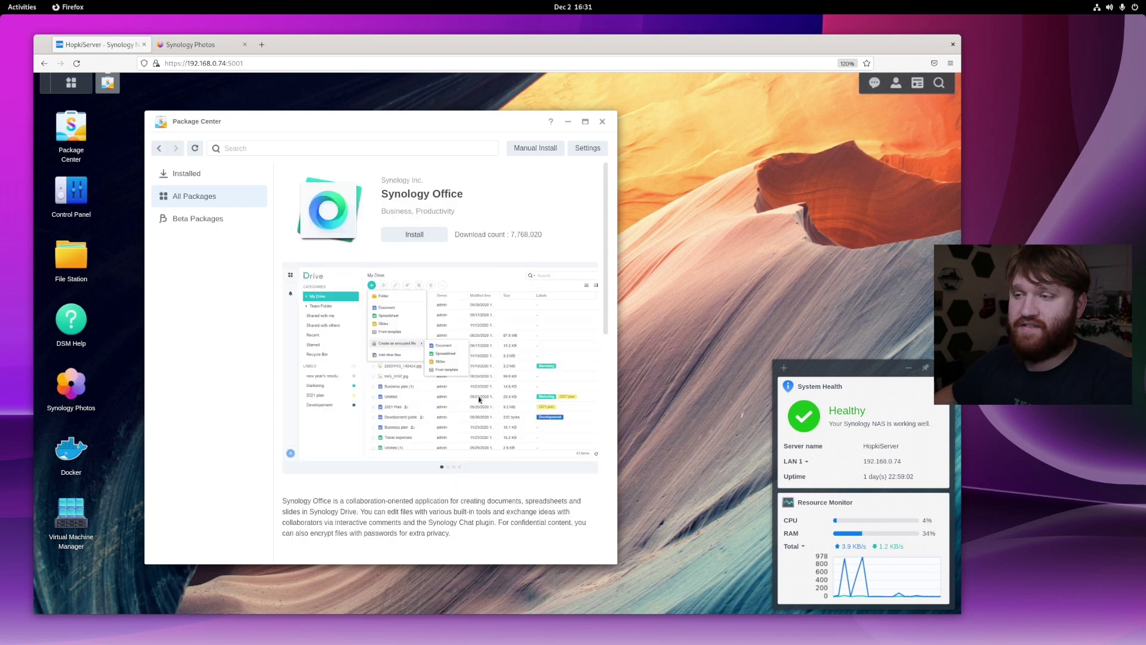
pyautogui.scroll(-1, 397, 334)
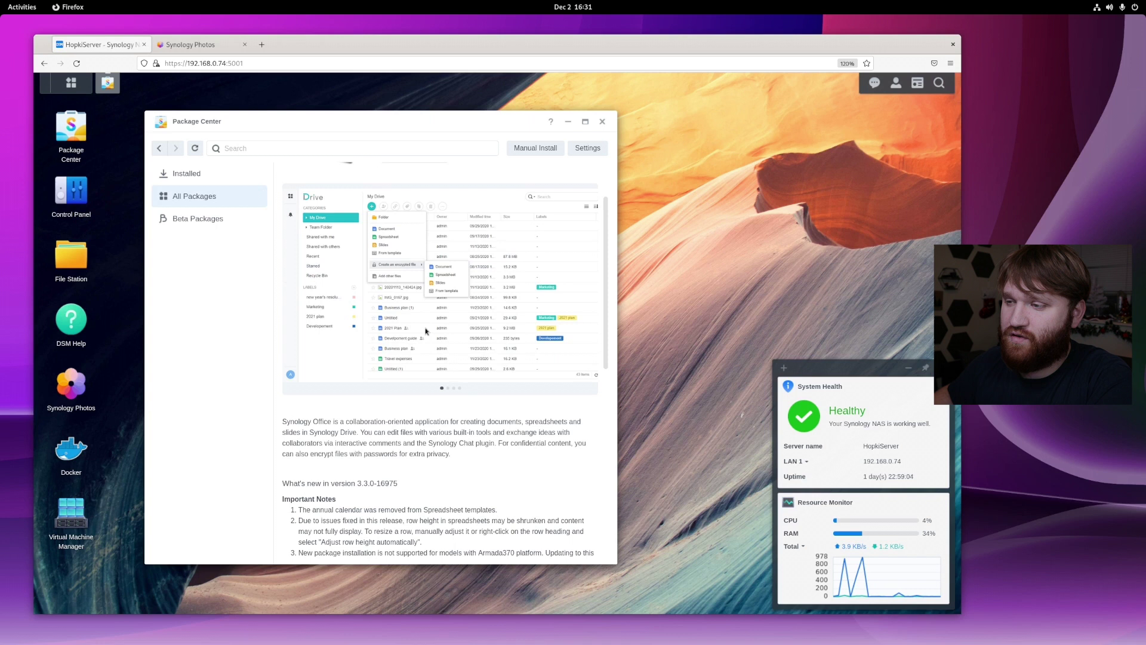
pyautogui.click(448, 389)
pyautogui.scroll(1, 430, 344)
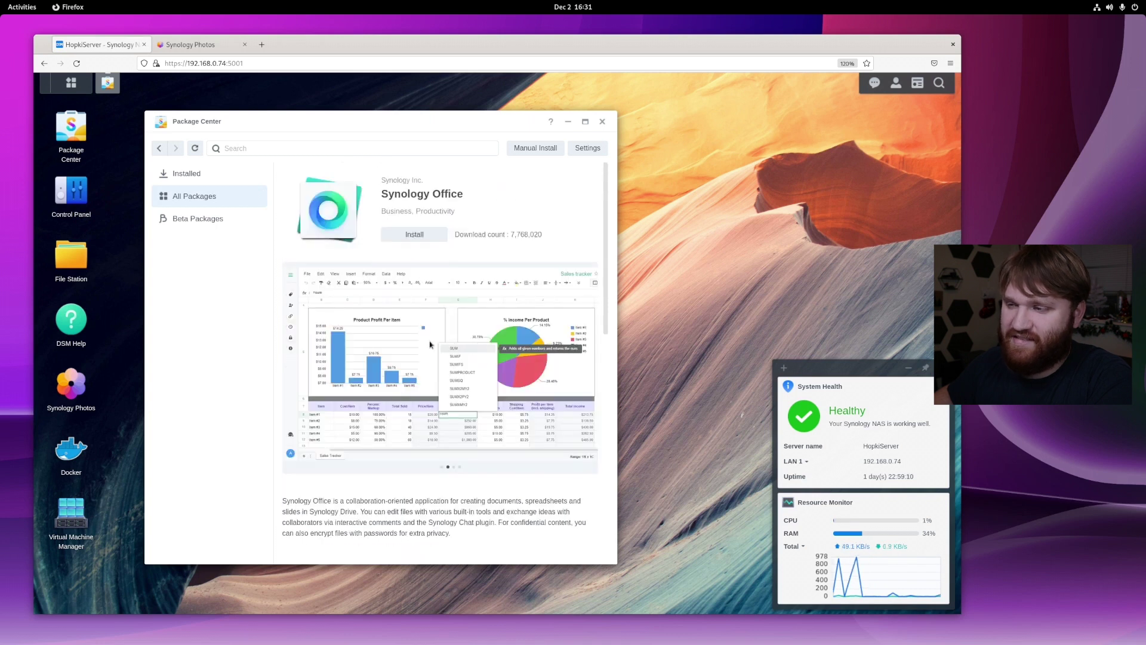
pyautogui.click(453, 467)
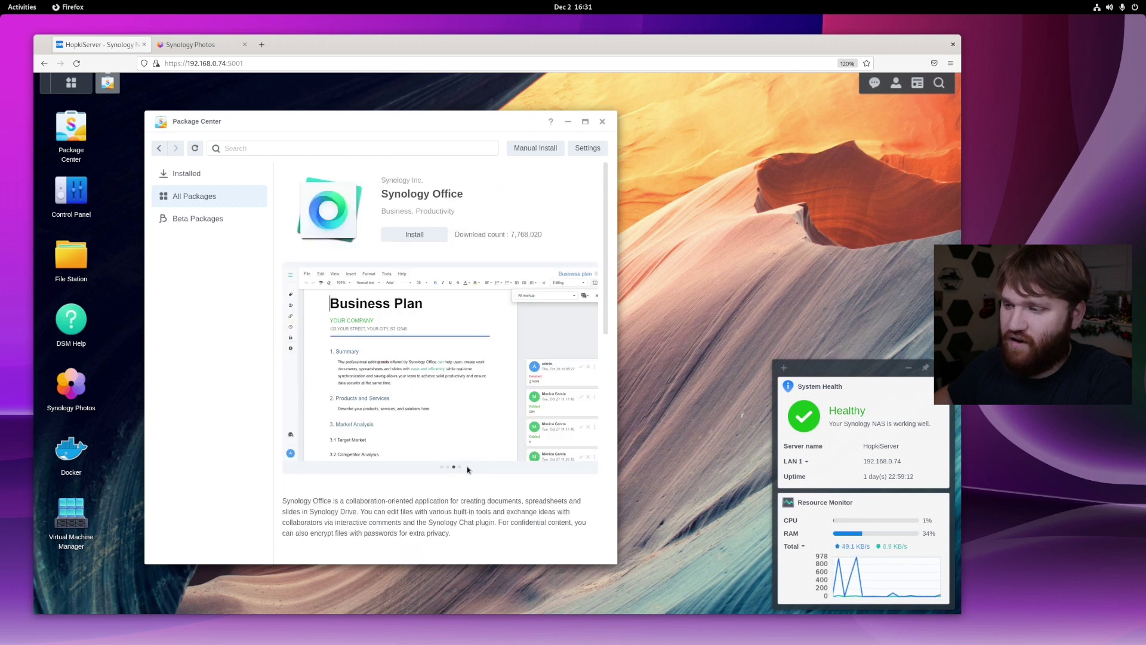
pyautogui.click(460, 467)
pyautogui.click(442, 467)
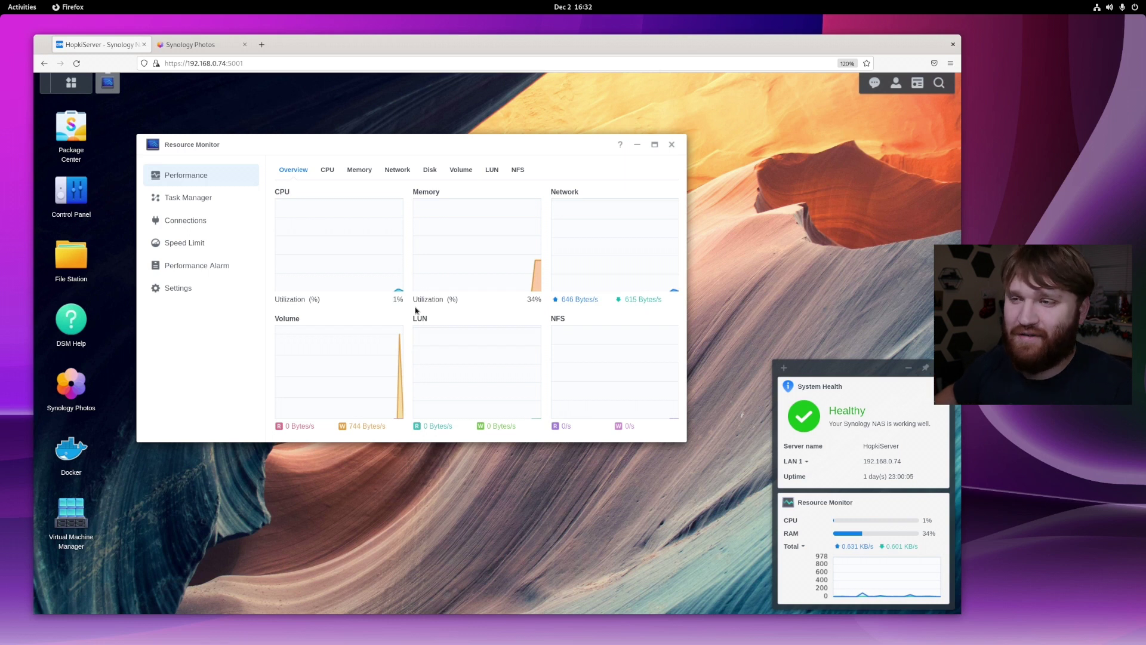
# - Close the Resource Monitor window
pyautogui.moveTo(578, 140); pyautogui.dragTo(578, 162)
pyautogui.click(670, 167)
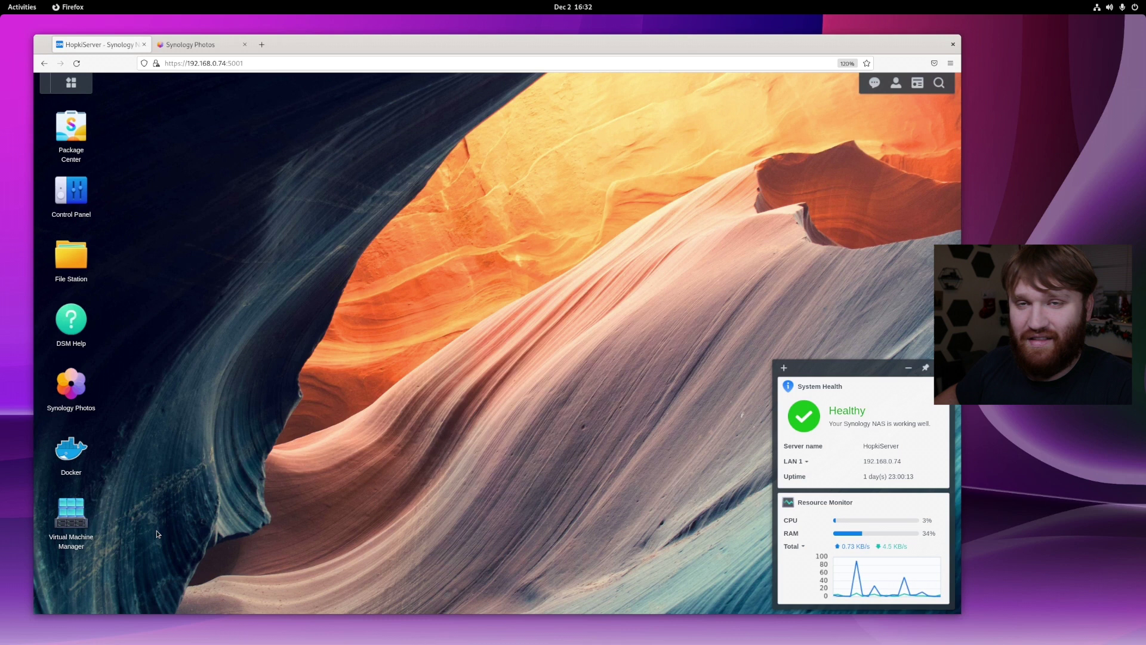
pyautogui.moveTo(158, 525); pyautogui.dragTo(244, 139)
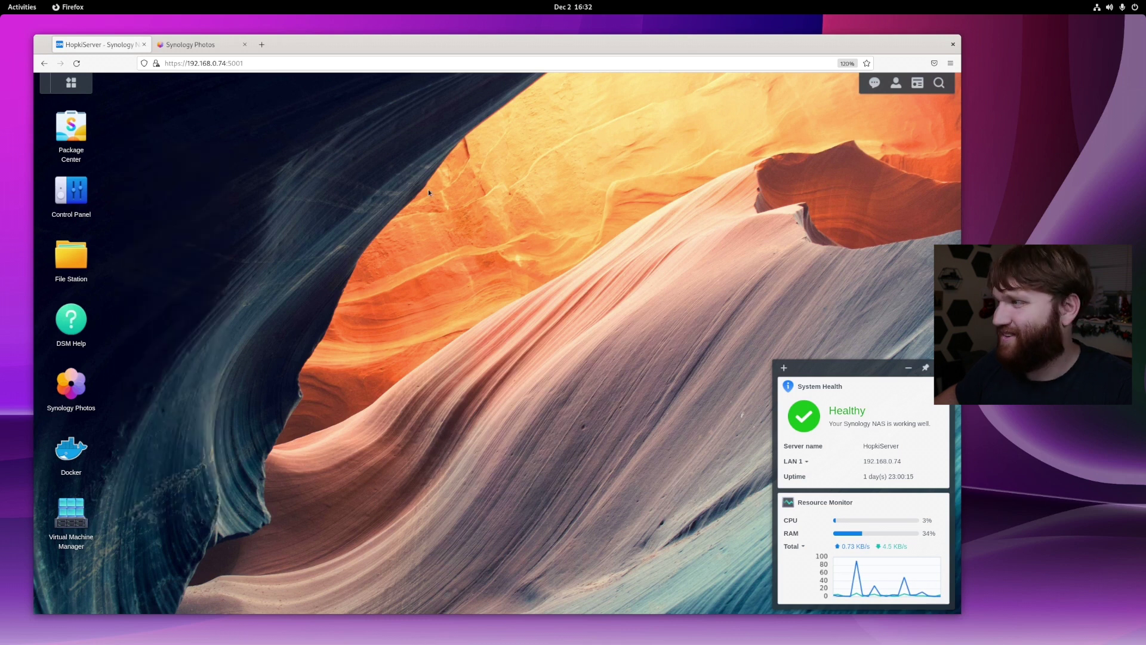
# - Try the desktop search bar, then add the Storage widget above System Health
pyautogui.click(941, 84)
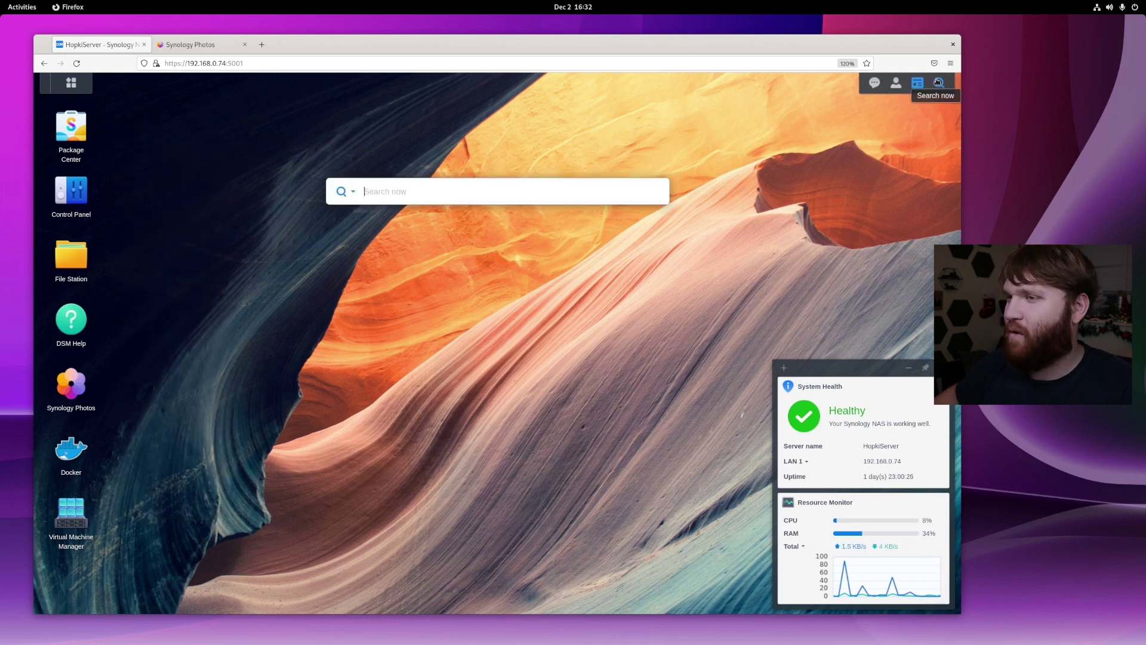
pyautogui.click(939, 79)
pyautogui.click(920, 83)
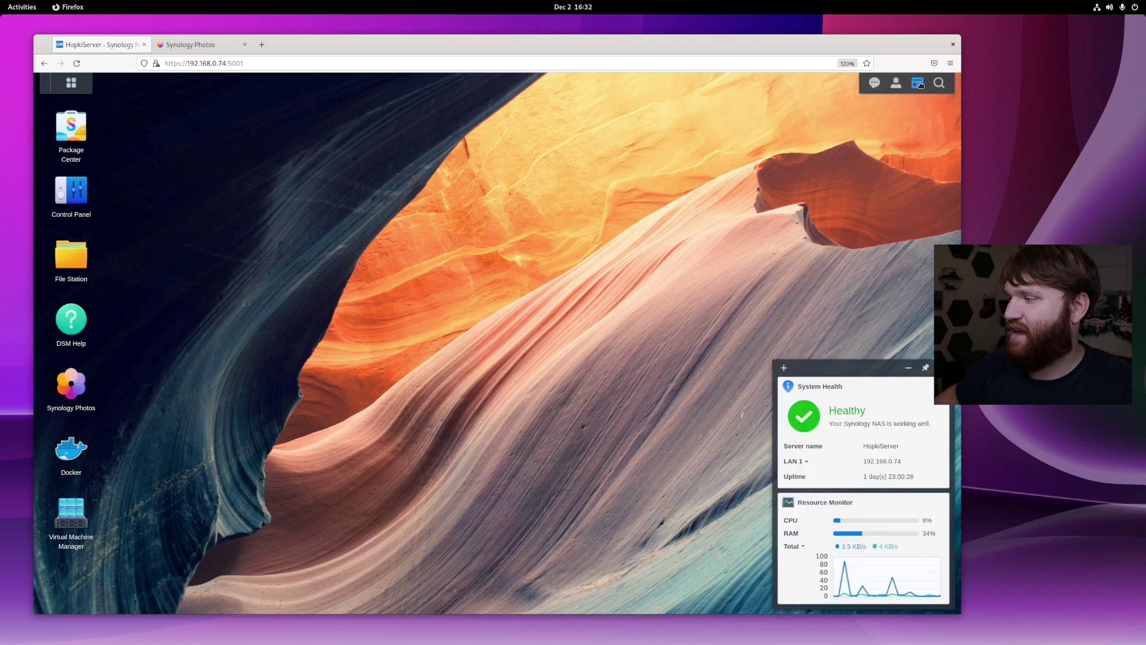
pyautogui.click(784, 367)
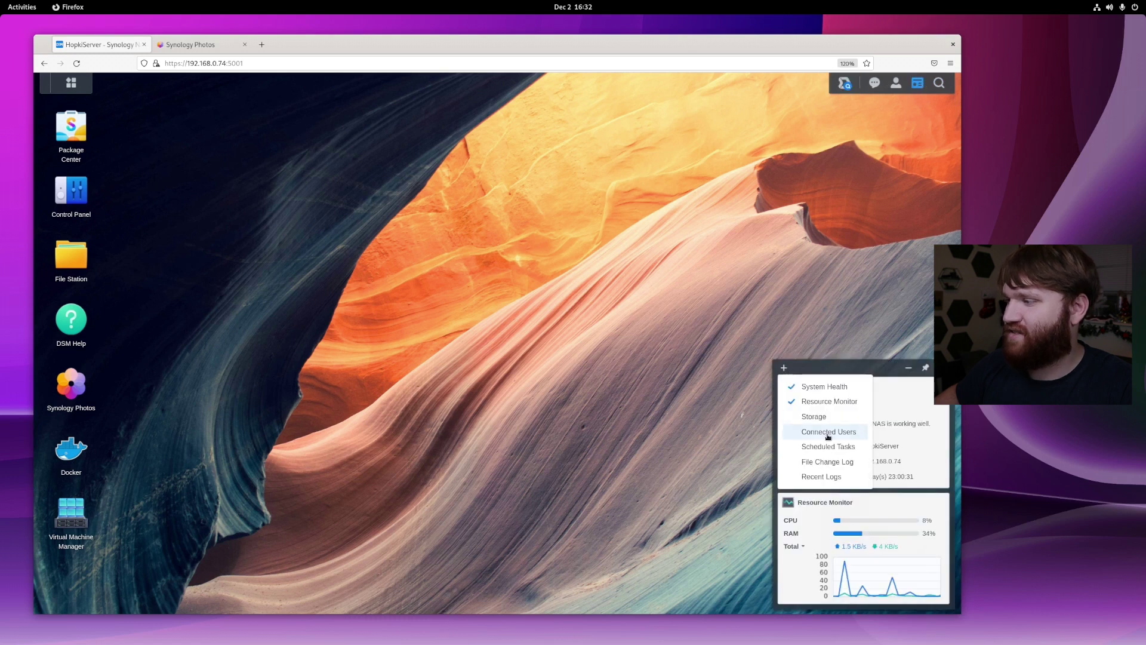
pyautogui.click(840, 414)
pyautogui.click(747, 311)
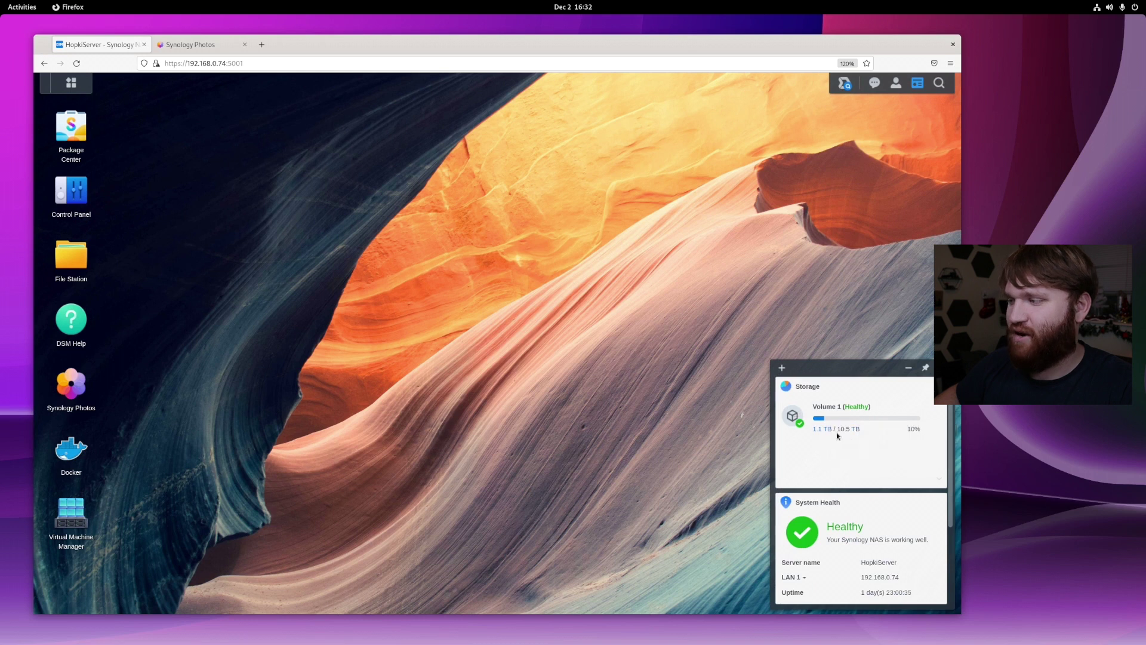
# - Look at the account options and the notifications list, then close notifications
pyautogui.click(898, 86)
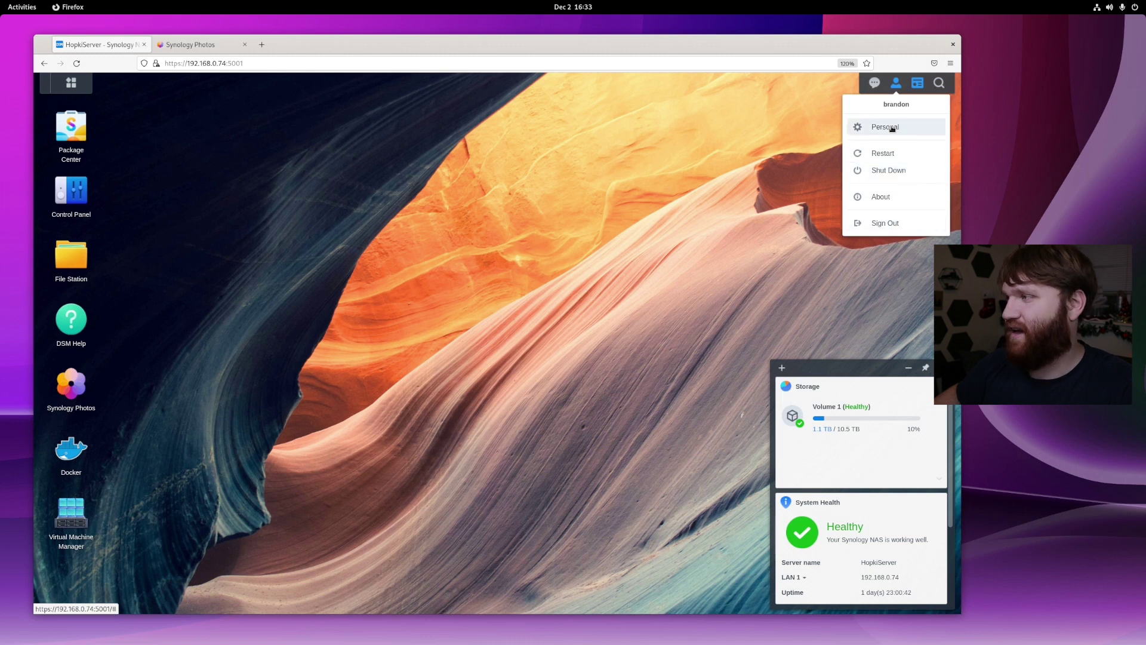
pyautogui.click(869, 87)
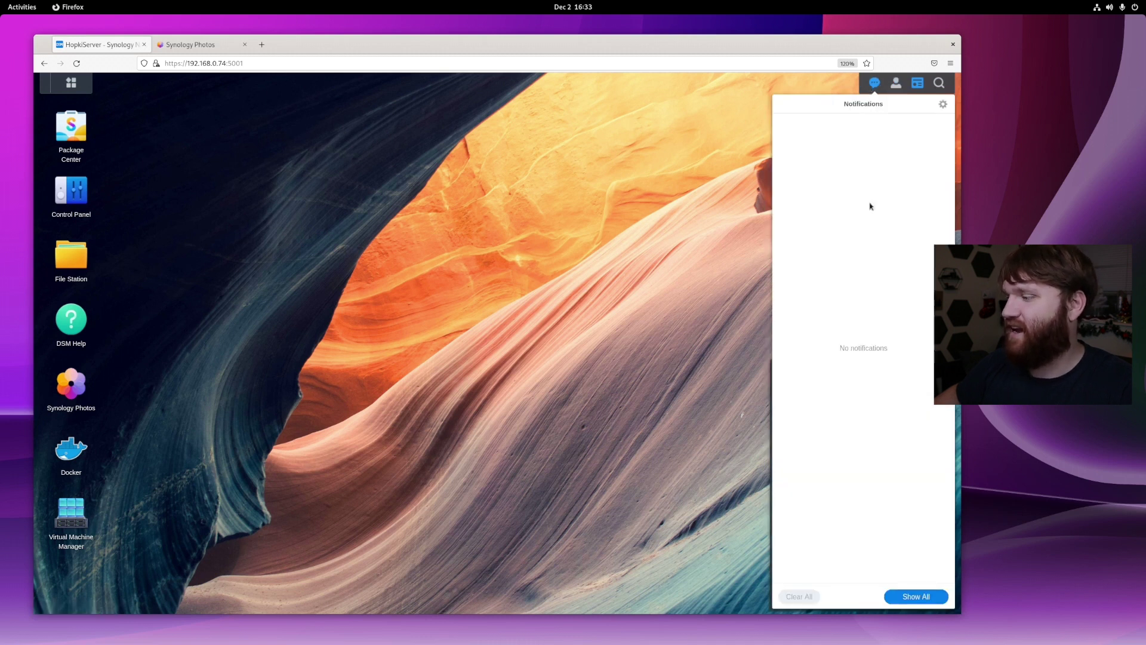
pyautogui.click(483, 182)
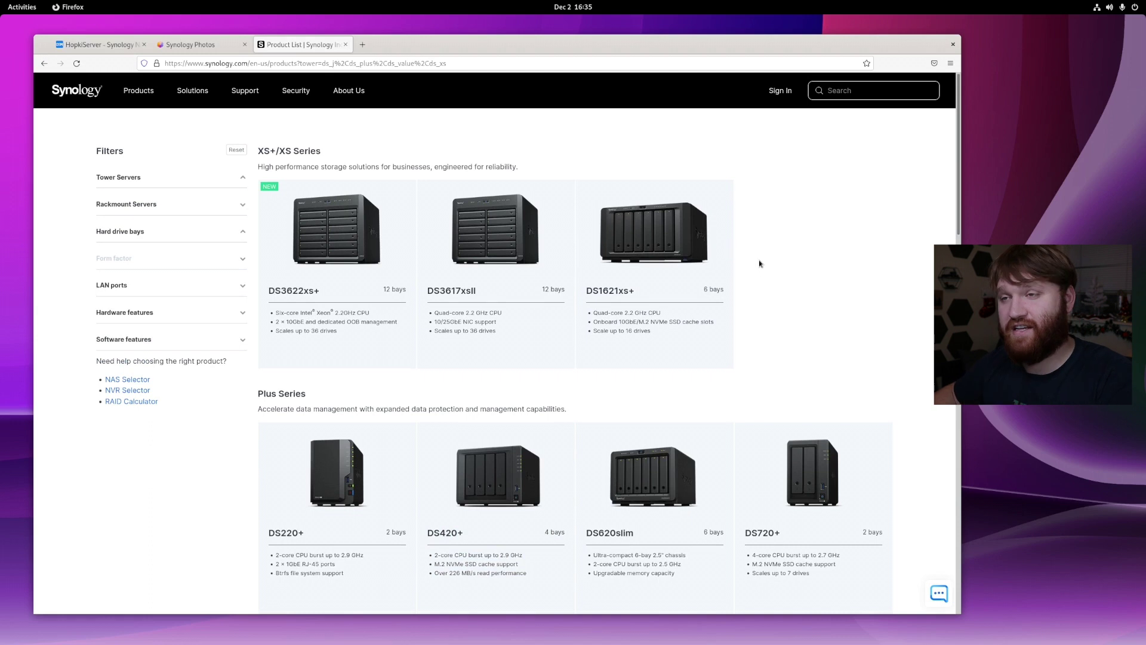
pyautogui.scroll(-3, 751, 264)
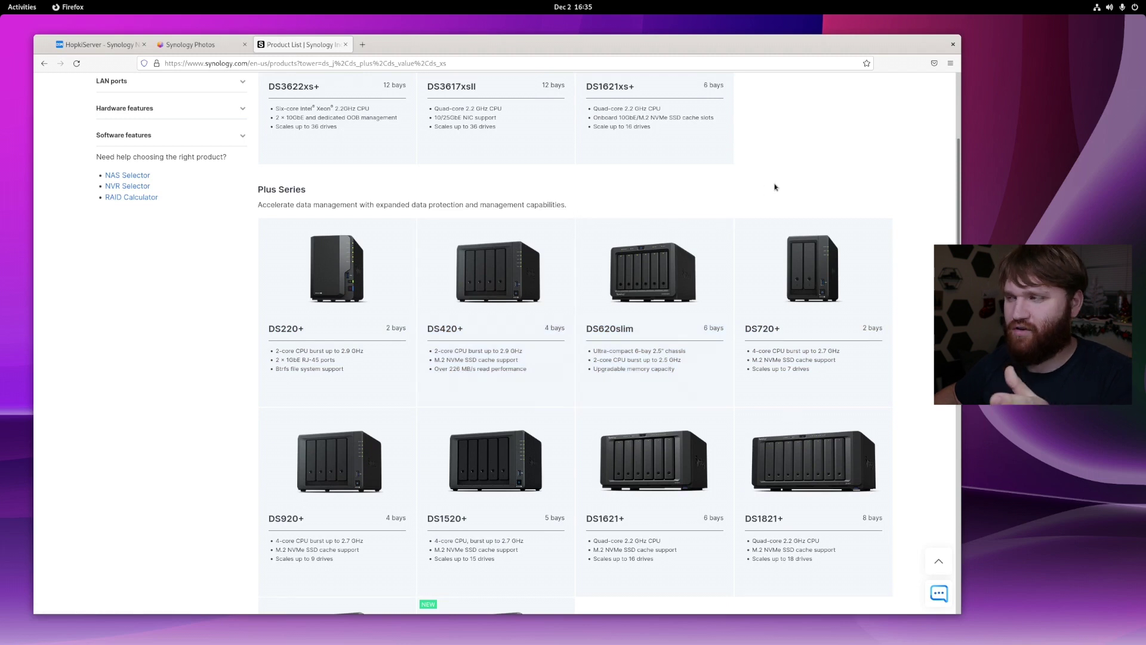
pyautogui.scroll(-10, 775, 187)
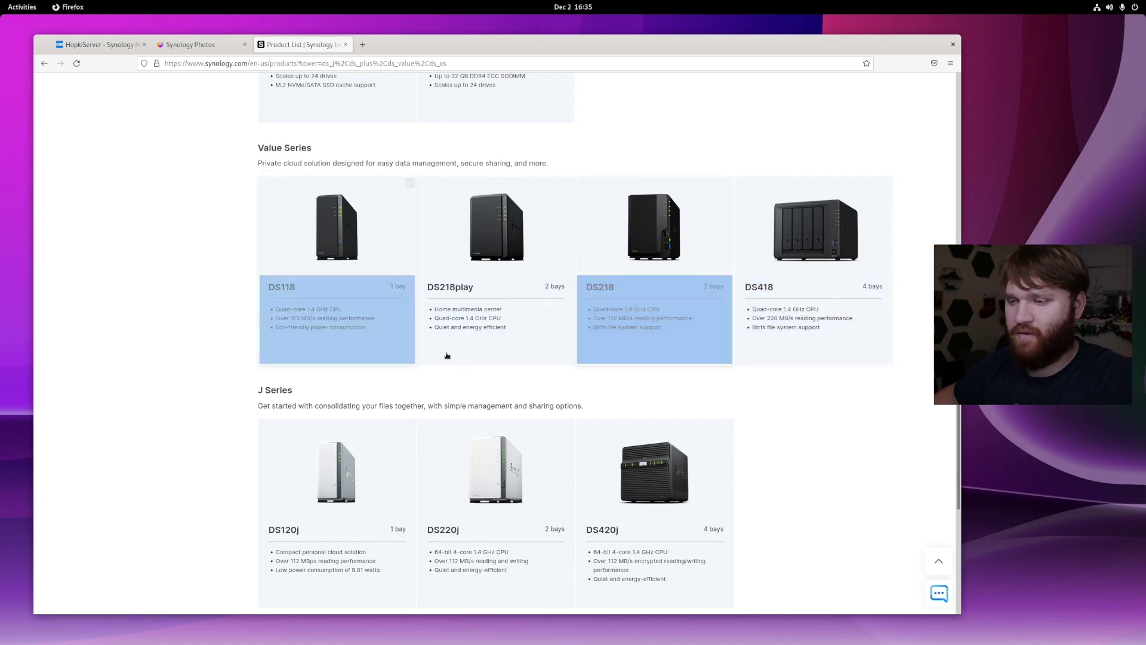
pyautogui.click(344, 233)
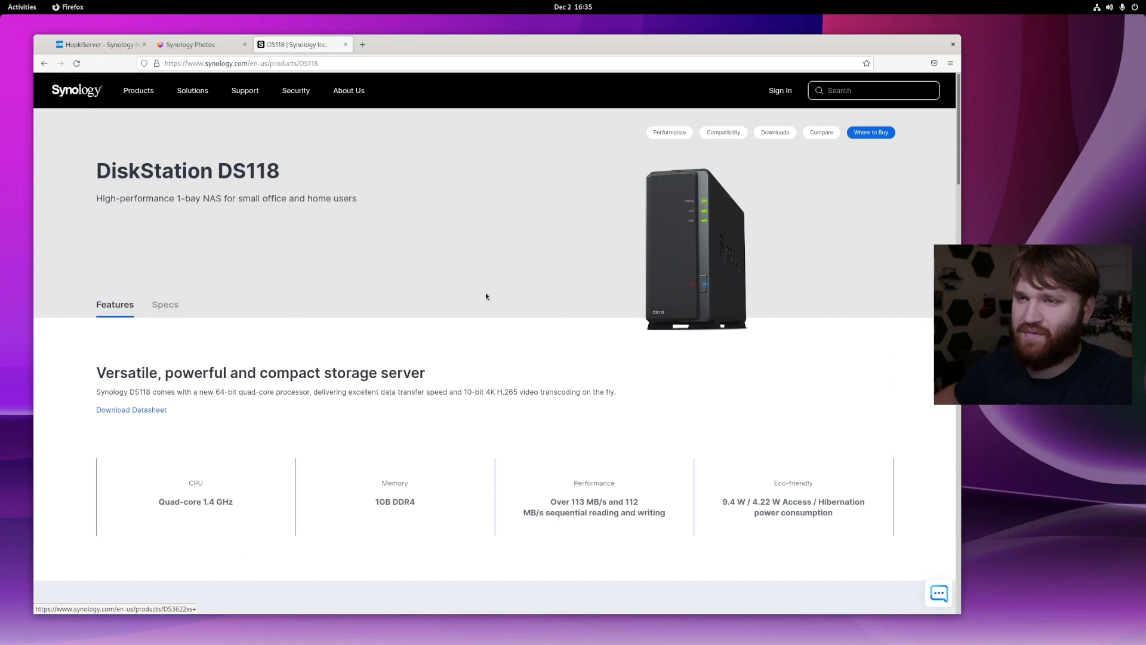
pyautogui.click(44, 64)
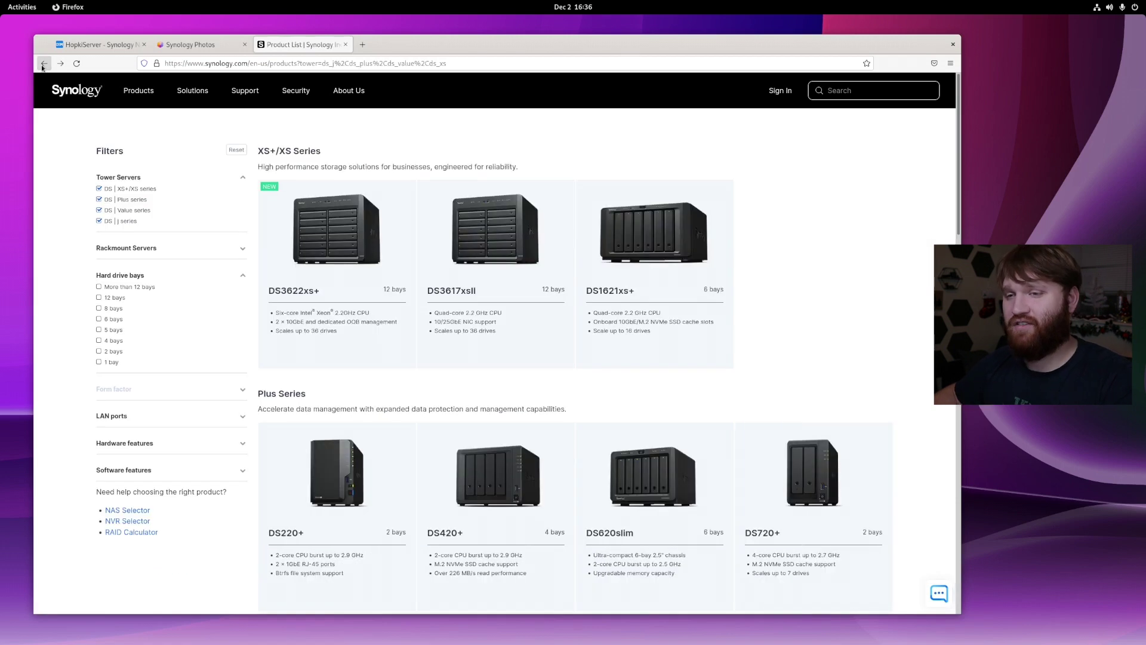